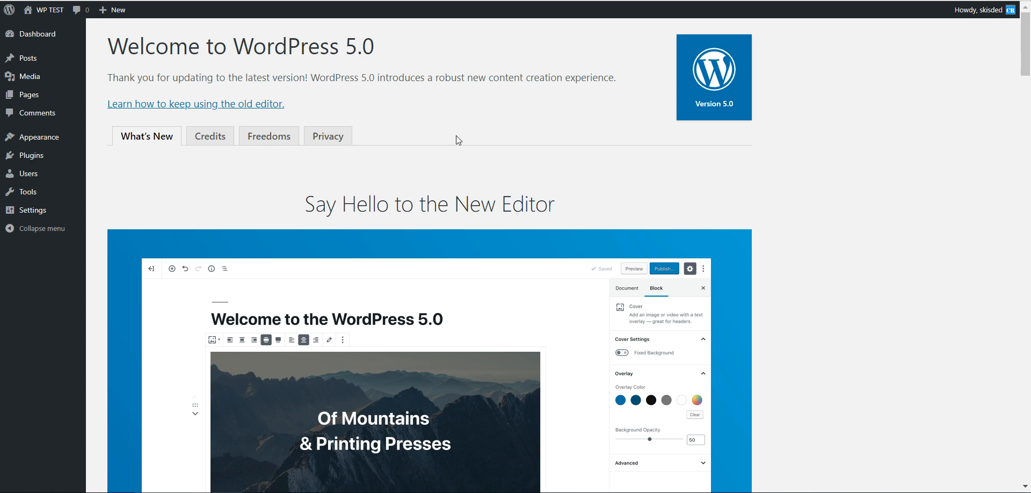
- Read the WordPress 5.0 welcome page, including its section on keeping the old classic editor
{"action": "scroll", "coordinate": [454, 135], "scroll_direction": "down", "scroll_amount": 2}
{"action": "scroll", "coordinate": [452, 137], "scroll_direction": "up", "scroll_amount": 2}
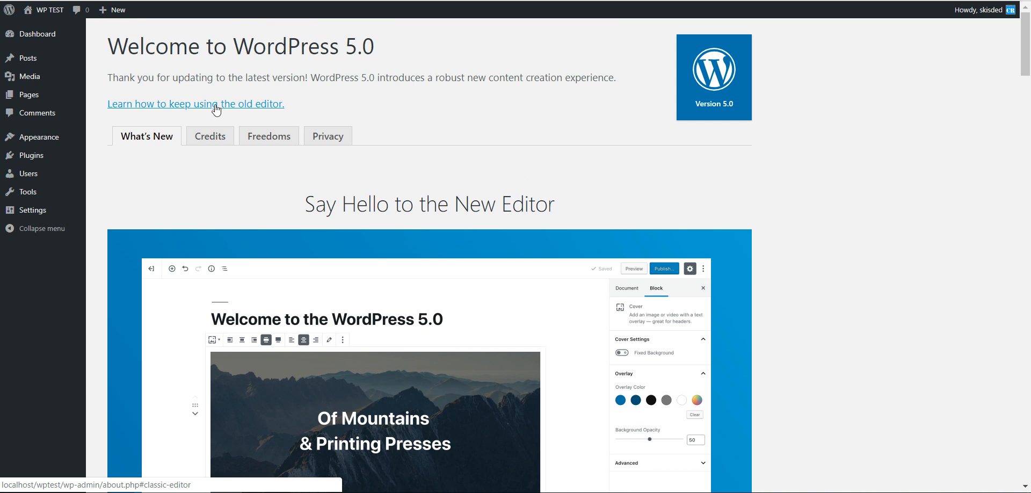
{"action": "left_click", "coordinate": [154, 107]}
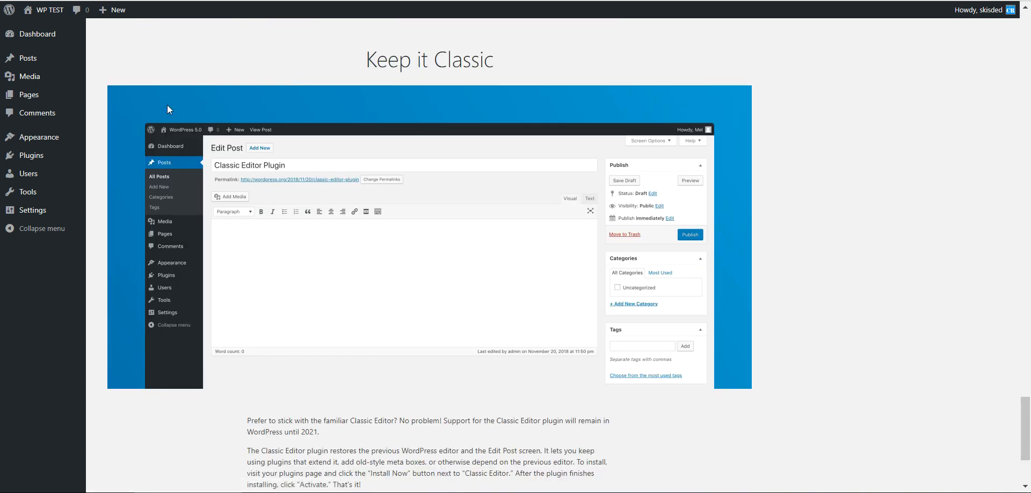
{"action": "scroll", "coordinate": [249, 144], "scroll_direction": "down", "scroll_amount": 3}
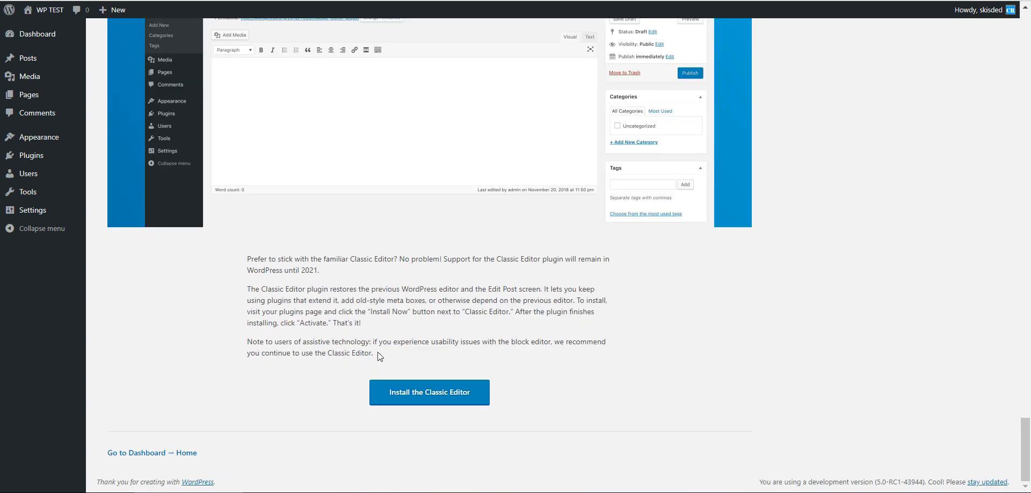
{"action": "scroll", "coordinate": [346, 333], "scroll_direction": "up", "scroll_amount": 20}
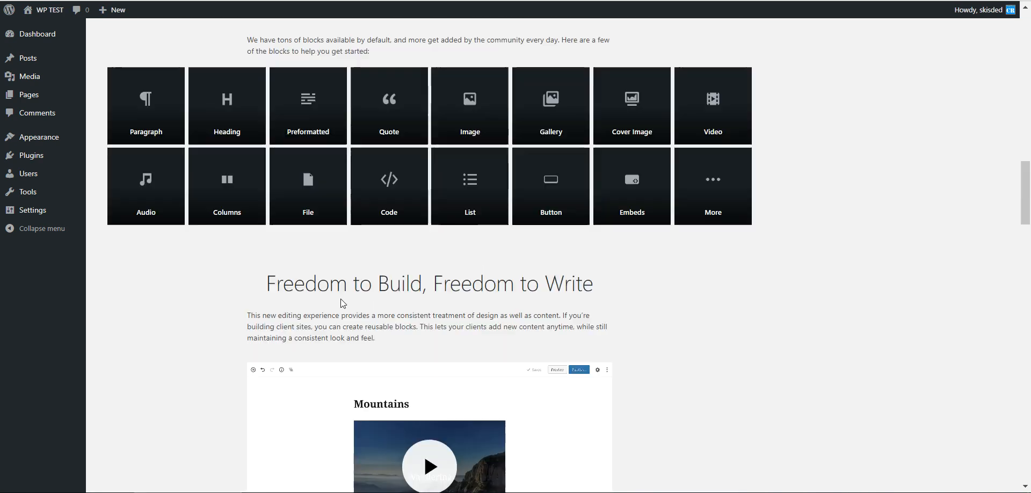
{"action": "scroll", "coordinate": [321, 280], "scroll_direction": "up", "scroll_amount": 8}
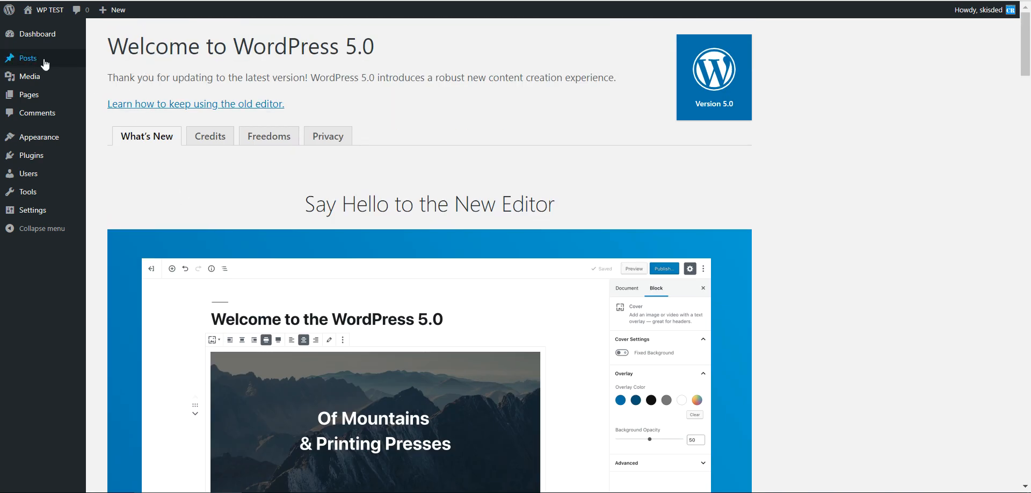
- Open the posts list and start a new post in the block editor
{"action": "right_click", "coordinate": [26, 62]}
{"action": "key", "text": "Escape"}
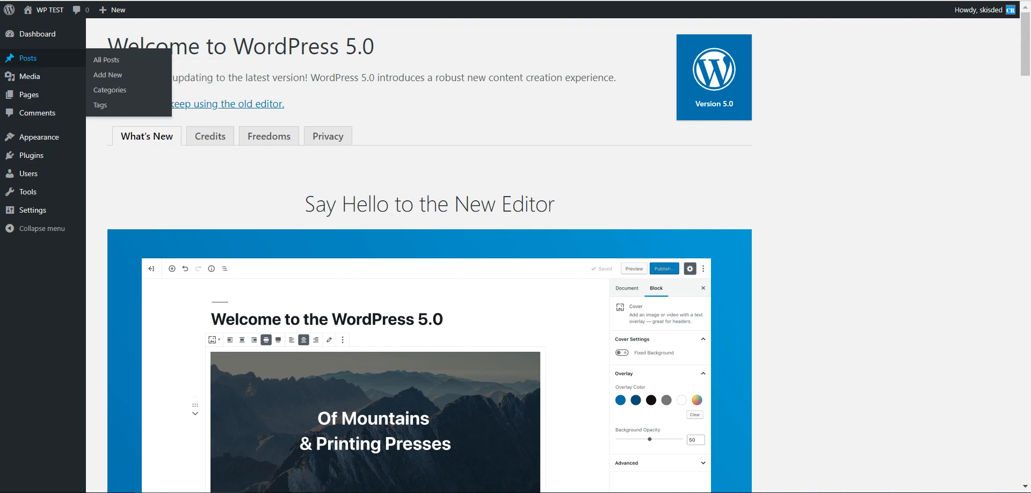
{"action": "left_click", "coordinate": [26, 59]}
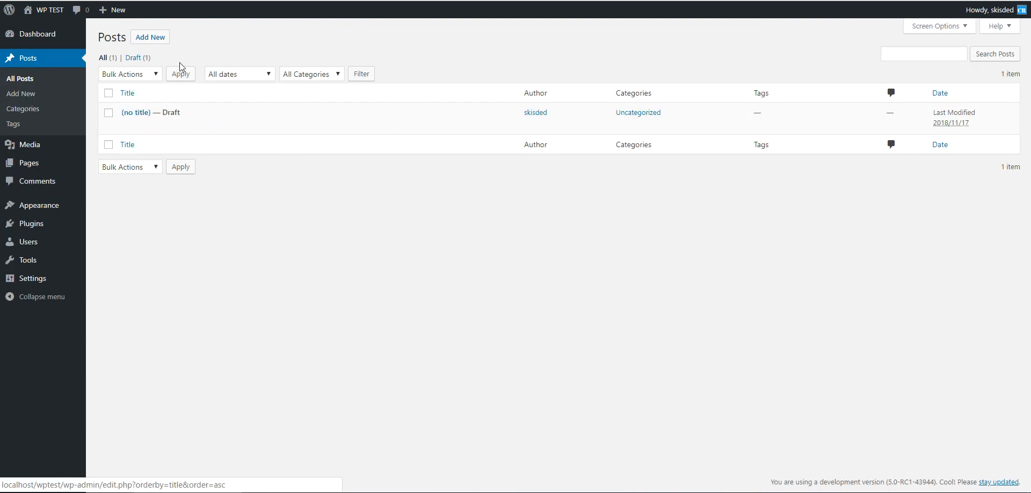
{"action": "left_click", "coordinate": [142, 40]}
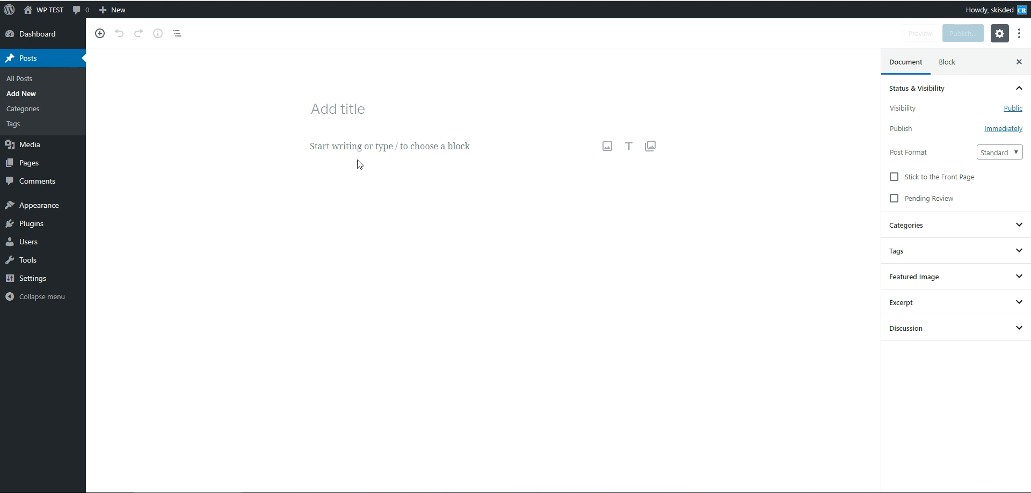
- Enter Test as the post title and add an empty paragraph block below it
{"action": "type", "text": "Test"}
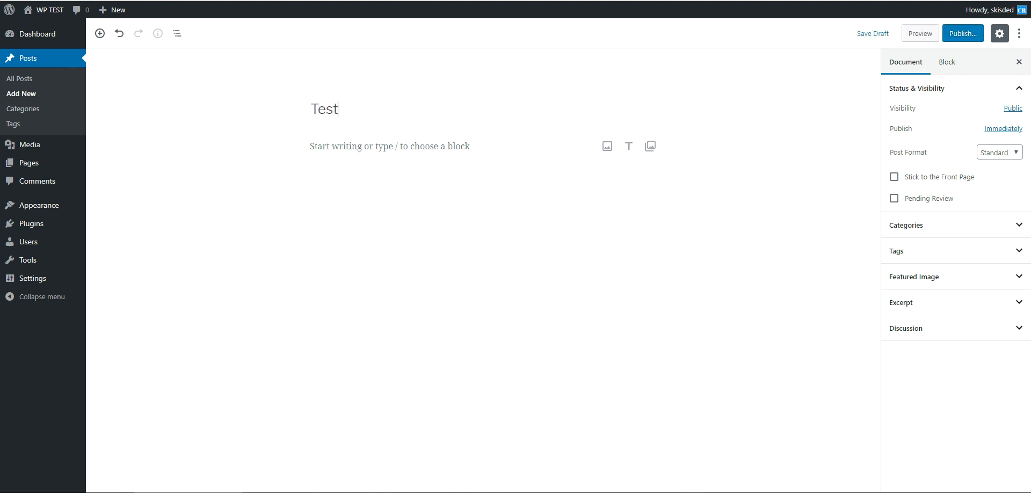
{"action": "key", "text": "Return"}
{"action": "type", "text": "asdasd"}
{"action": "key", "text": "BackSpace"}
{"action": "key", "text": "BackSpace"}
{"action": "key", "text": "BackSpace"}
{"action": "key", "text": "BackSpace"}
{"action": "key", "text": "BackSpace"}
{"action": "key", "text": "BackSpace"}
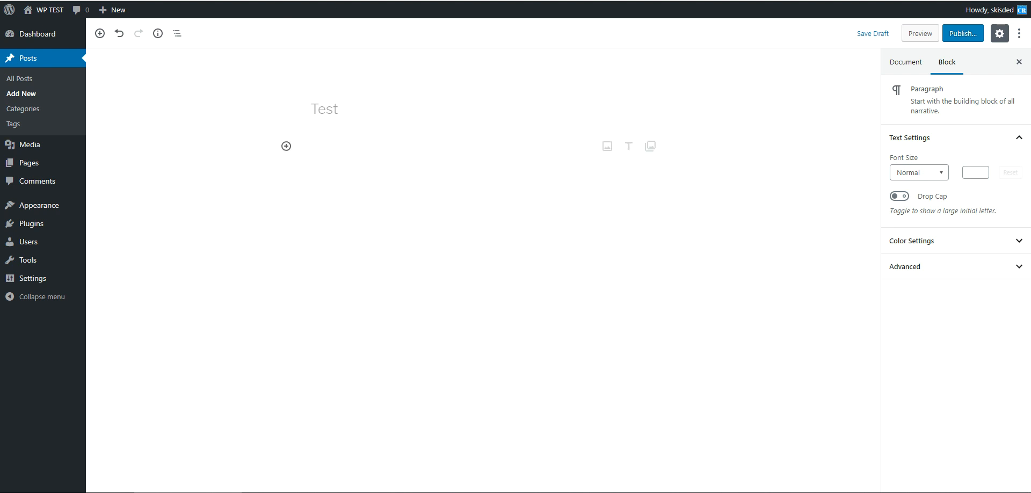
- Browse the block inserter's most used blocks, closing it without inserting anything
{"action": "left_click", "coordinate": [286, 146]}
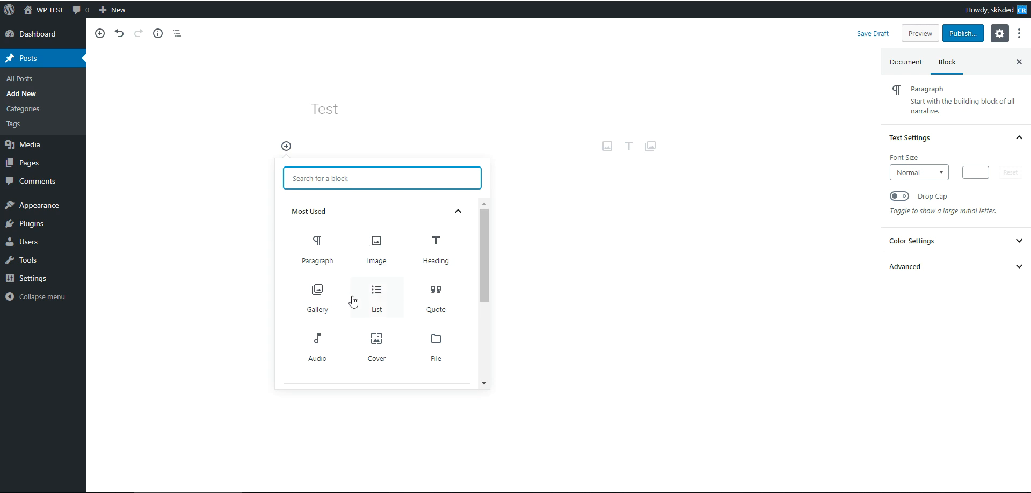
{"action": "scroll", "coordinate": [316, 336], "scroll_direction": "down", "scroll_amount": 3}
{"action": "scroll", "coordinate": [314, 334], "scroll_direction": "up", "scroll_amount": 3}
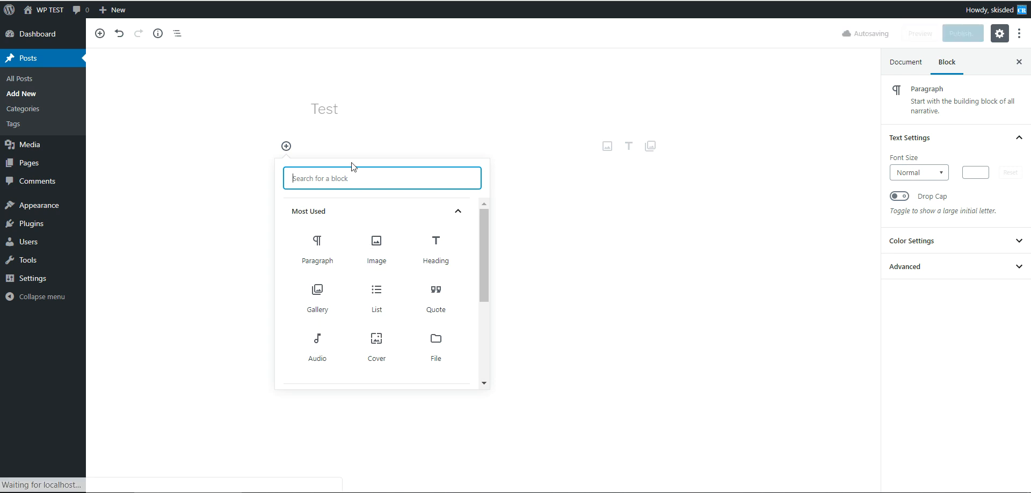
{"action": "left_click", "coordinate": [335, 140]}
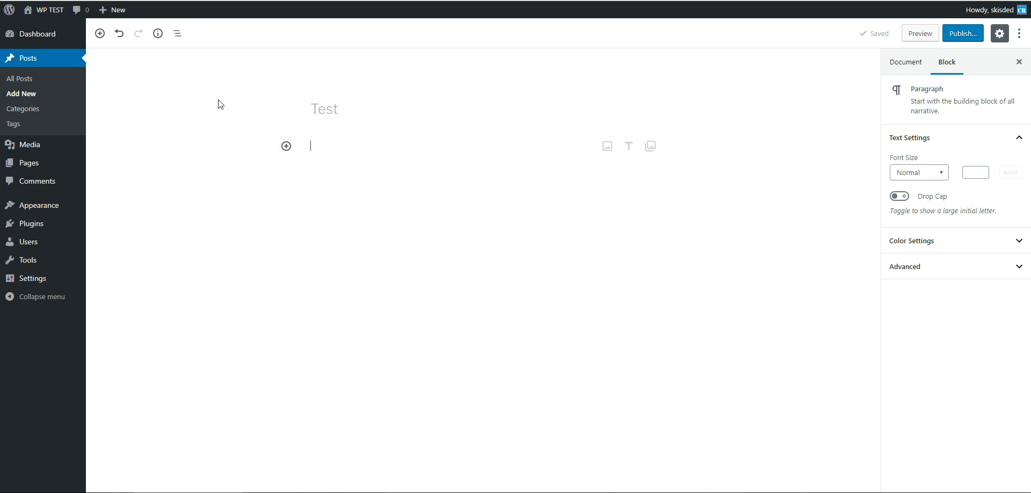
- Open the post's permalink to view it on the site, then return to the editor
{"action": "left_click", "coordinate": [346, 108]}
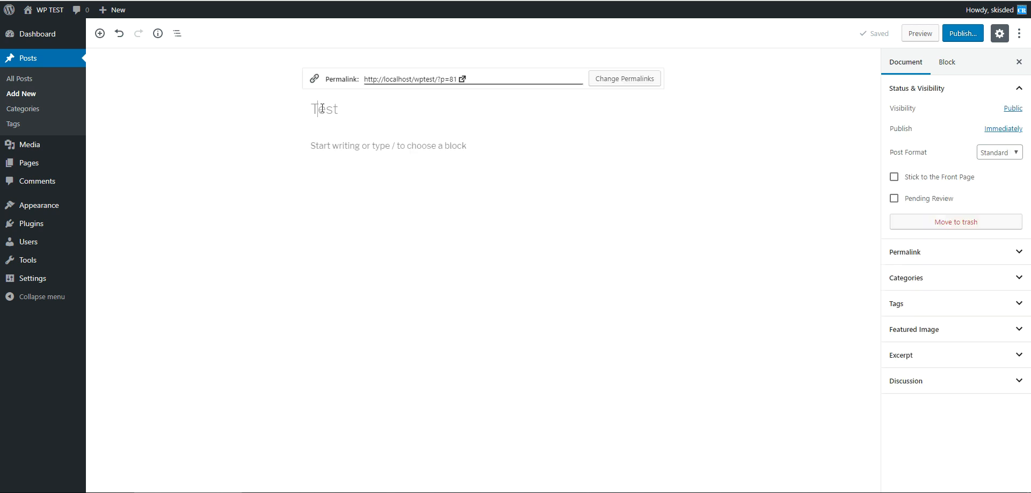
{"action": "left_click_drag", "start_coordinate": [345, 108], "coordinate": [295, 108]}
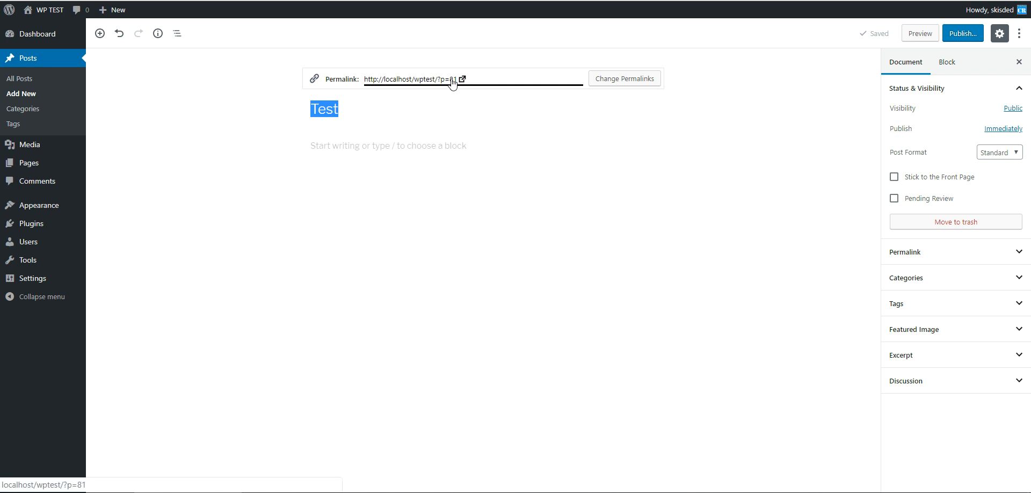
{"action": "left_click", "coordinate": [549, 81]}
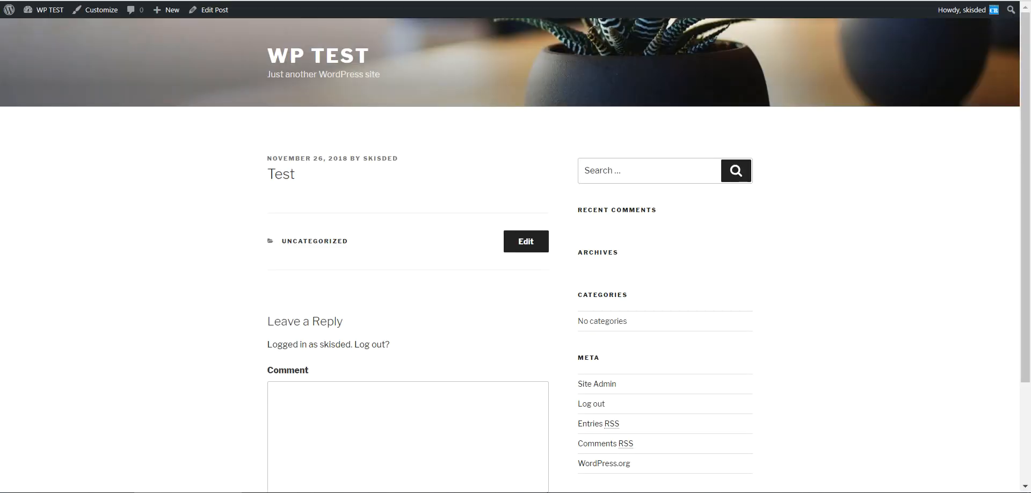
{"action": "left_click", "coordinate": [317, 146]}
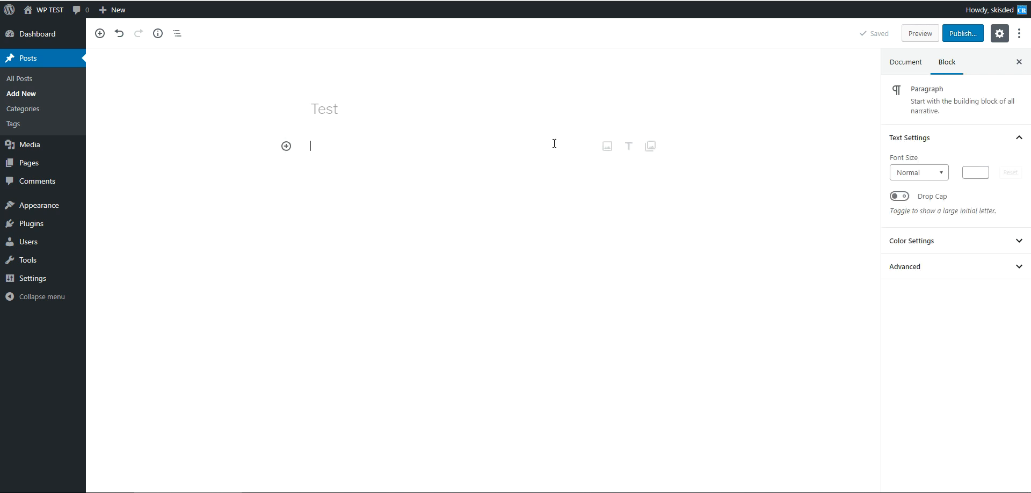
- Write Test content in the paragraph block
{"action": "type", "text": "TEst"}
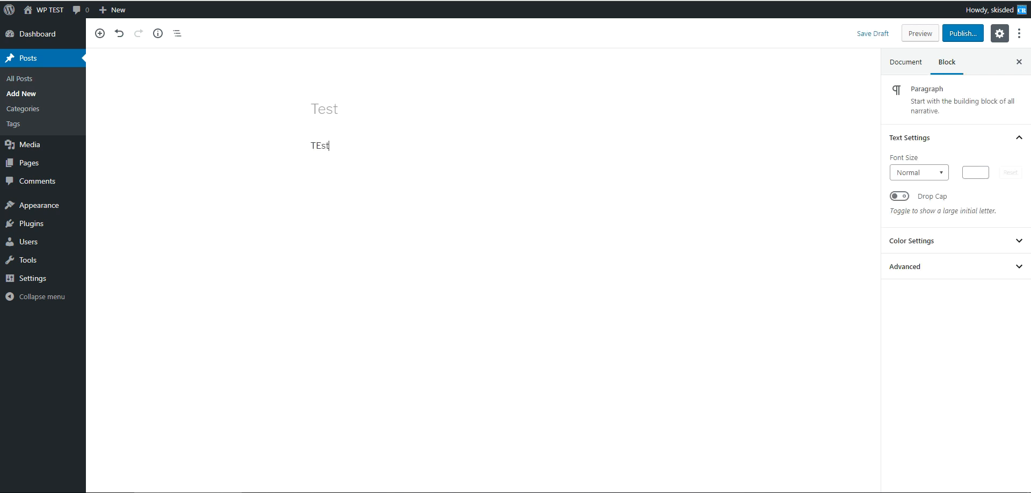
{"action": "key", "text": "BackSpace"}
{"action": "key", "text": "BackSpace"}
{"action": "type", "text": "est content"}
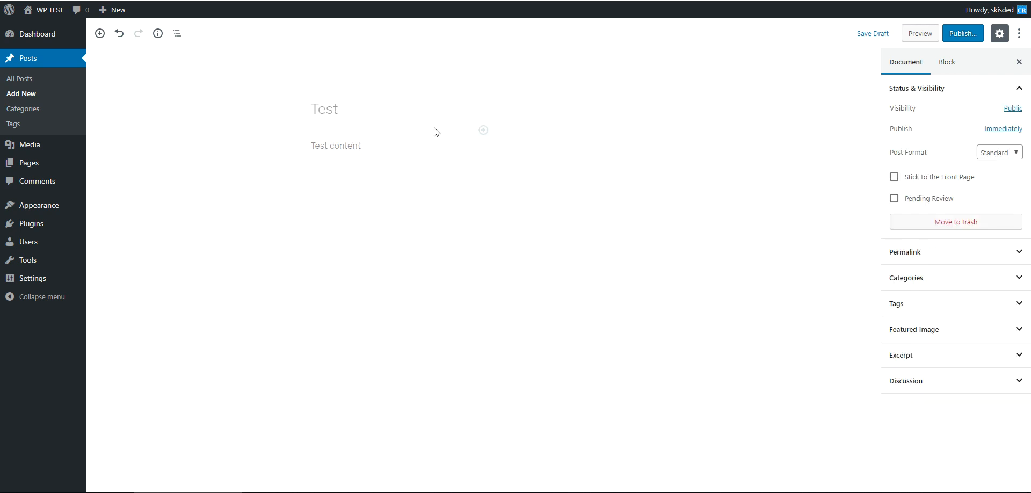
- Insert an Image block between the title and the paragraph
{"action": "left_click", "coordinate": [524, 105]}
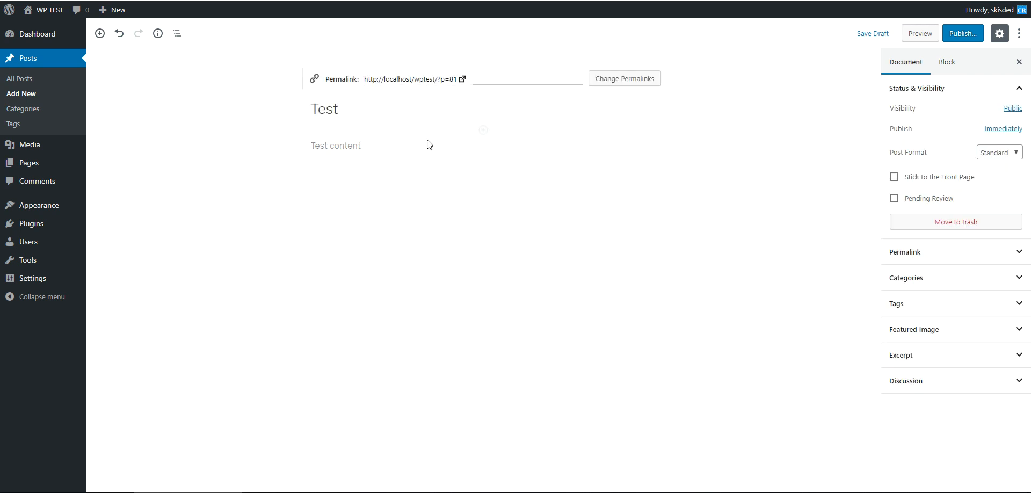
{"action": "left_click", "coordinate": [381, 166]}
{"action": "left_click", "coordinate": [482, 130]}
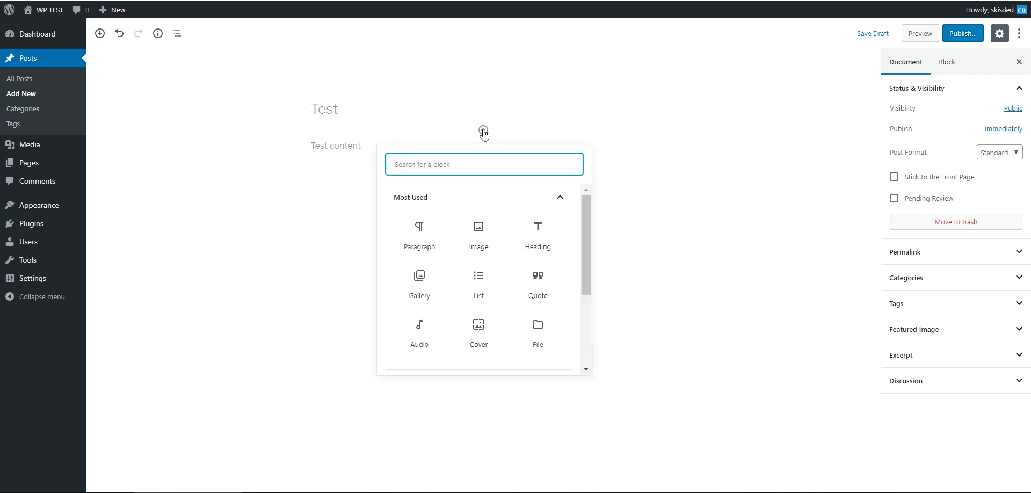
{"action": "left_click", "coordinate": [482, 235]}
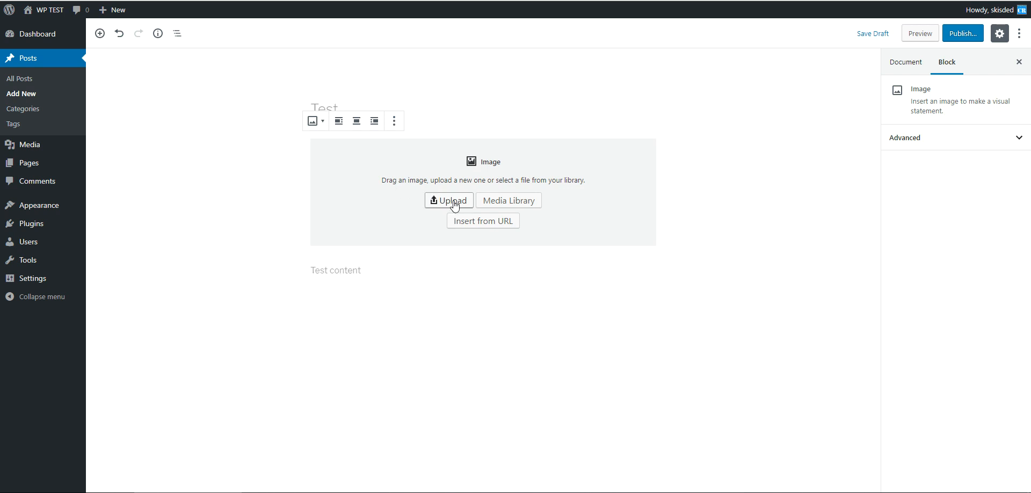
- Upload Wordpress-Plugins.jpg from the Desktop and insert it into the image block
{"action": "left_click", "coordinate": [489, 200]}
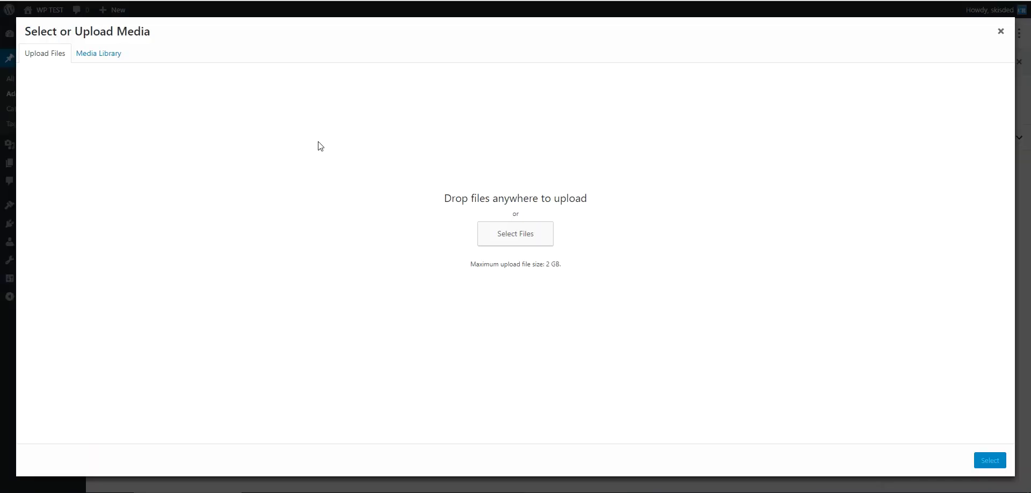
{"action": "left_click", "coordinate": [102, 53]}
{"action": "left_click", "coordinate": [52, 60]}
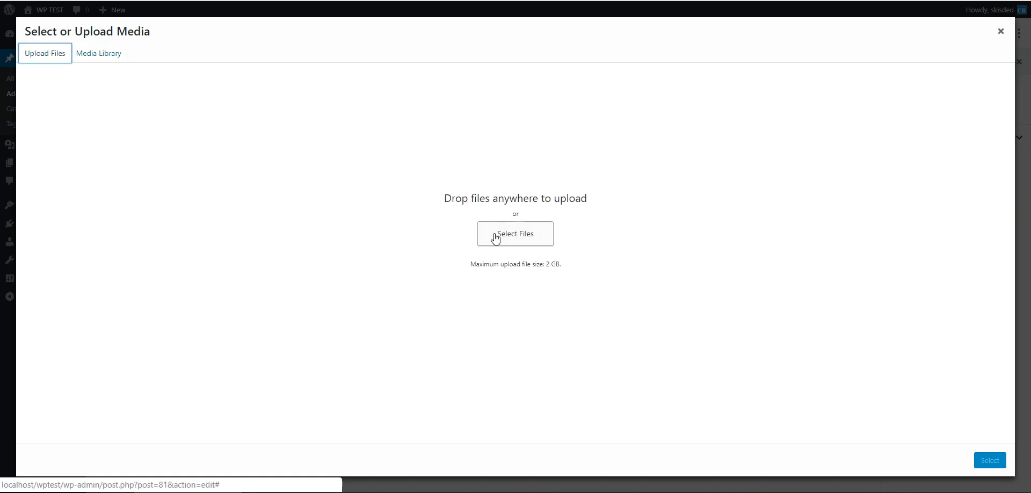
{"action": "left_click", "coordinate": [519, 233]}
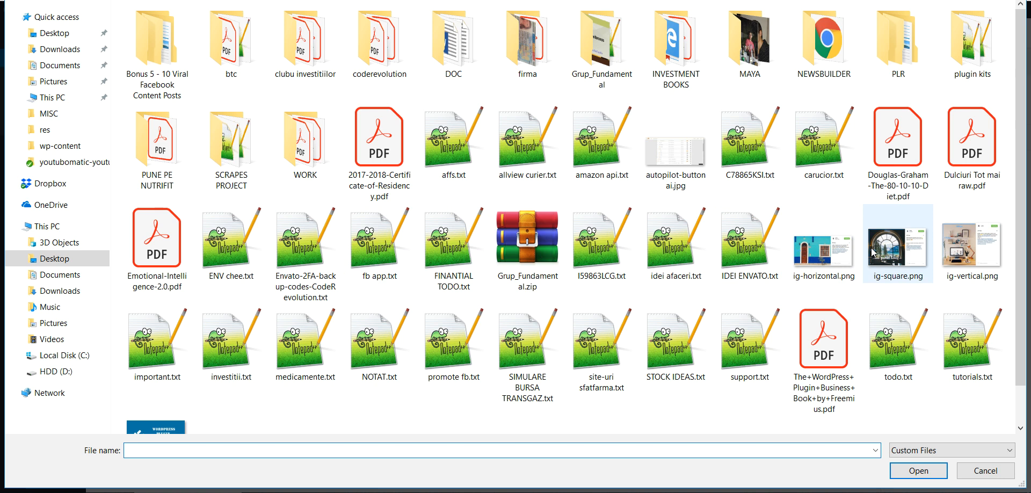
{"action": "scroll", "coordinate": [873, 252], "scroll_direction": "down", "scroll_amount": 1}
{"action": "double_click", "coordinate": [157, 400]}
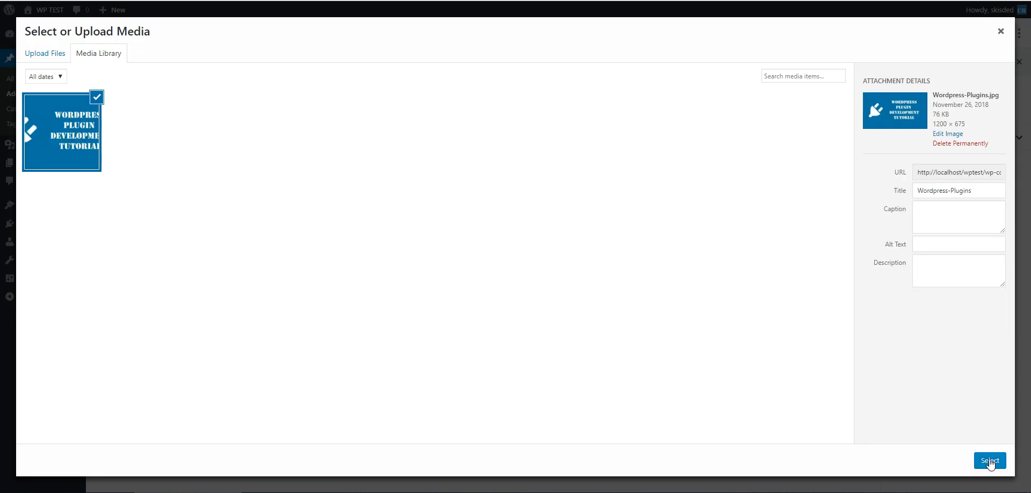
{"action": "left_click", "coordinate": [989, 460]}
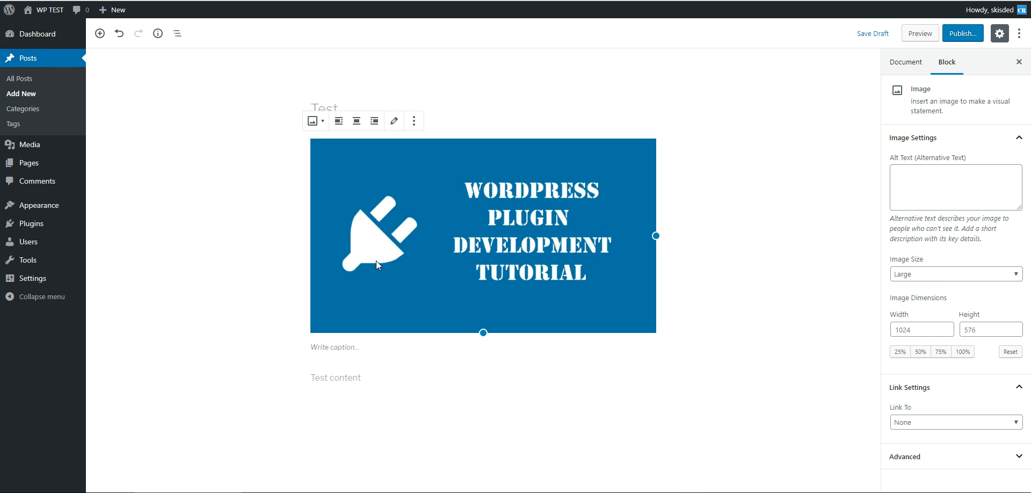
- Replace the paragraph text with WordPress tutorials
{"action": "left_click", "coordinate": [342, 377]}
{"action": "key", "text": "ctrl+a"}
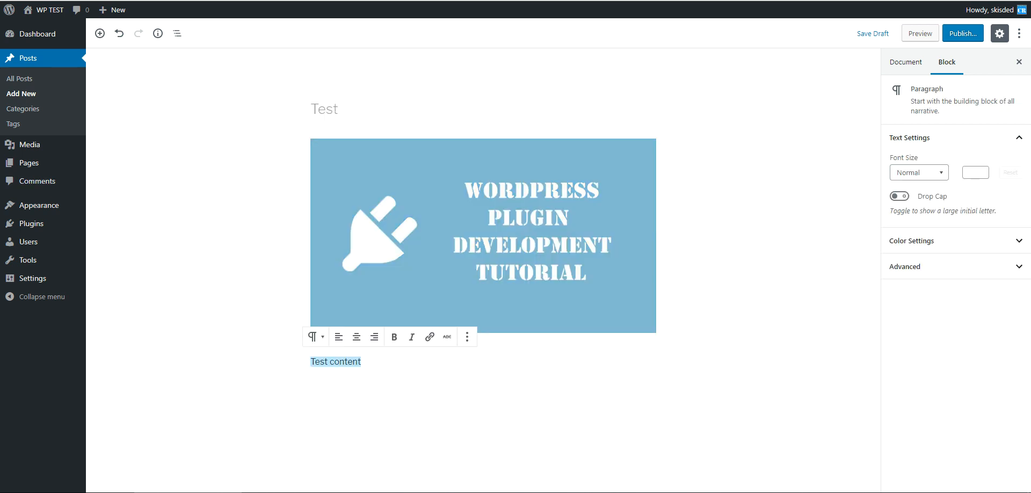
{"action": "type", "text": "WordPress tutorials."}
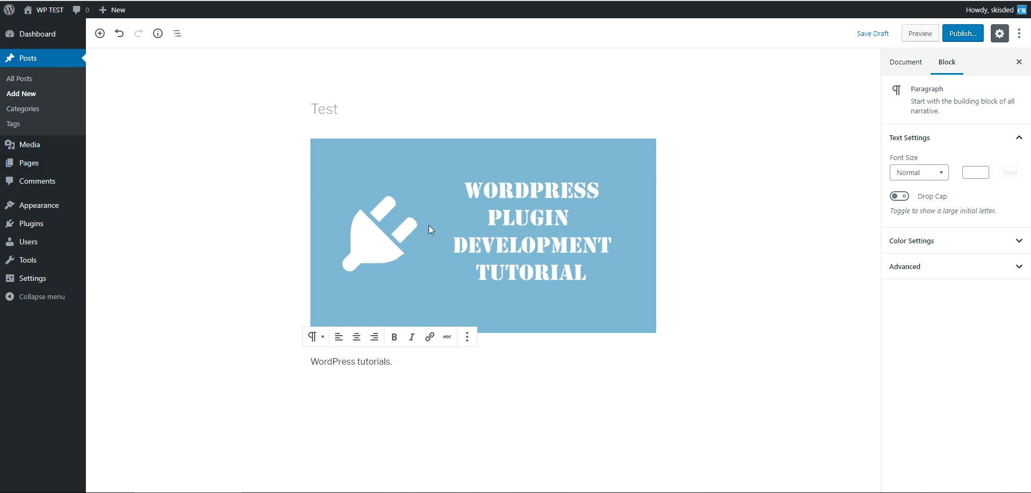
{"action": "left_click", "coordinate": [250, 232]}
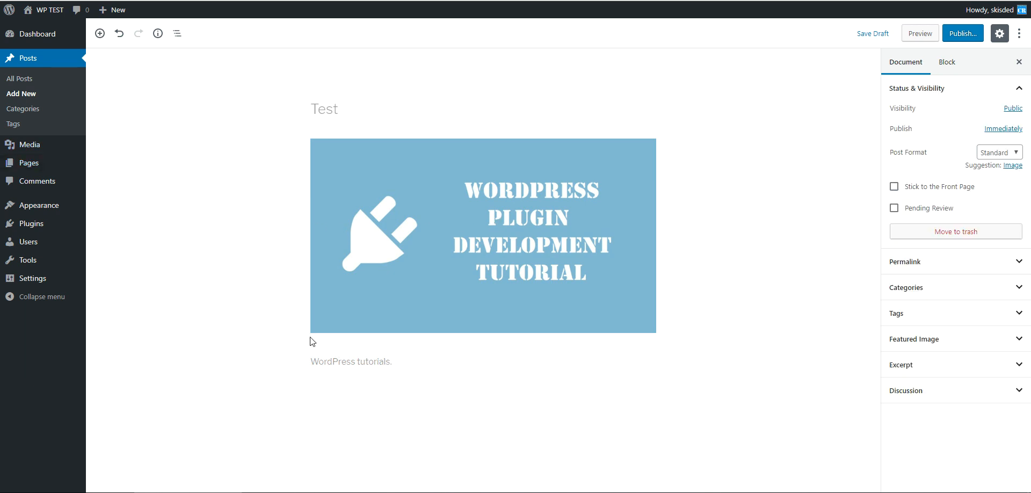
{"action": "left_click", "coordinate": [352, 402]}
{"action": "left_click", "coordinate": [436, 378]}
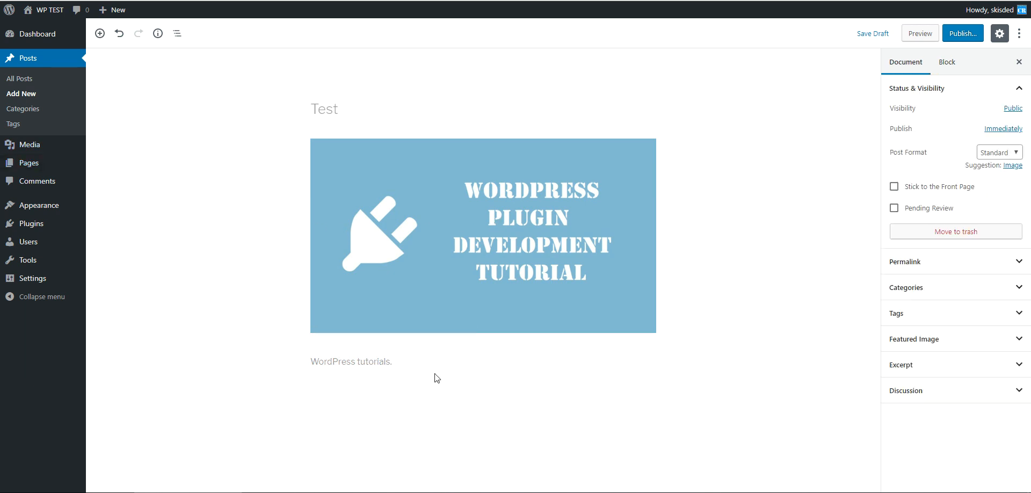
{"action": "left_click", "coordinate": [561, 357]}
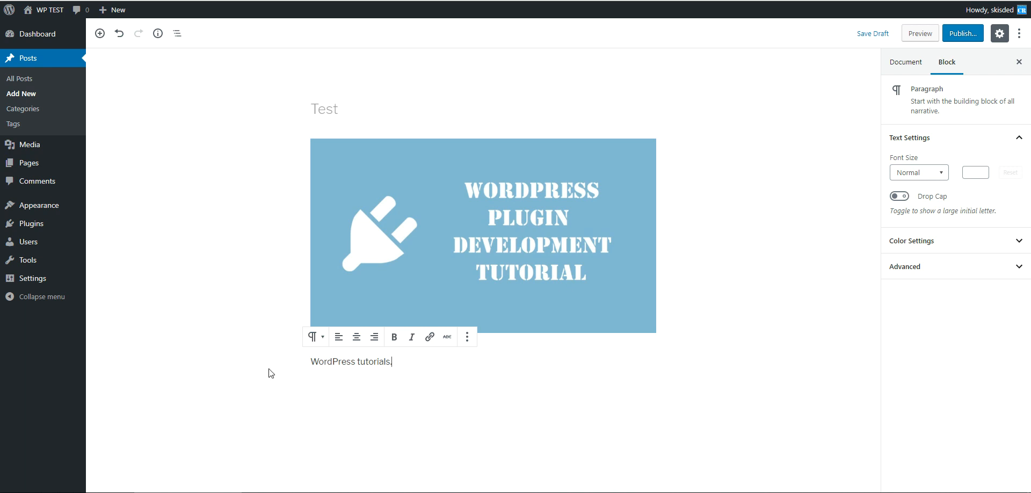
{"action": "left_click", "coordinate": [246, 247]}
{"action": "left_click", "coordinate": [349, 116]}
{"action": "left_click", "coordinate": [317, 147]}
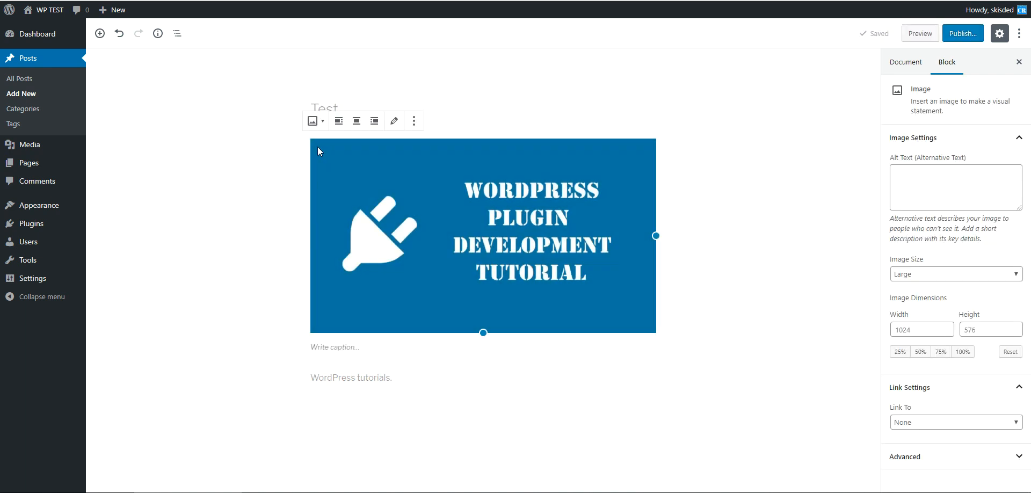
{"action": "left_click", "coordinate": [263, 377]}
{"action": "left_click", "coordinate": [362, 363]}
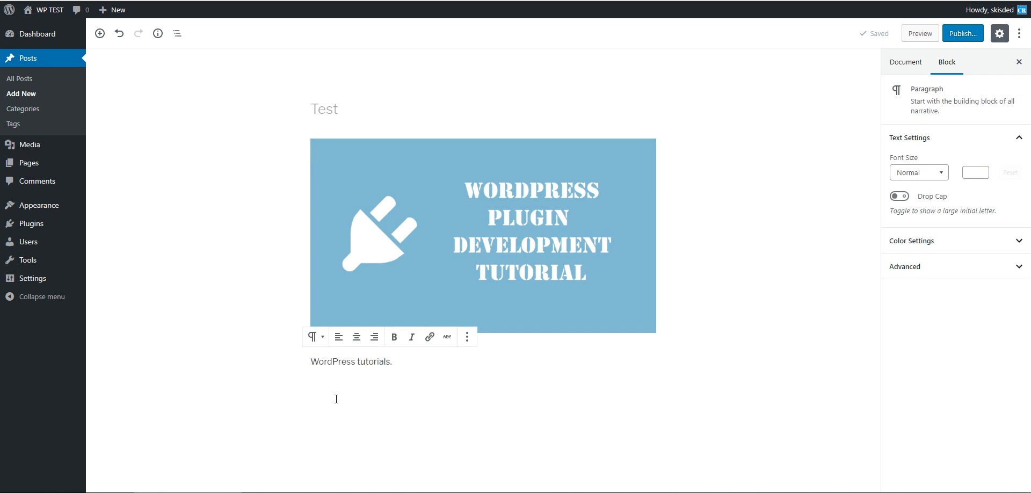
{"action": "left_click", "coordinate": [378, 202]}
{"action": "left_click", "coordinate": [289, 465]}
{"action": "left_click", "coordinate": [408, 363]}
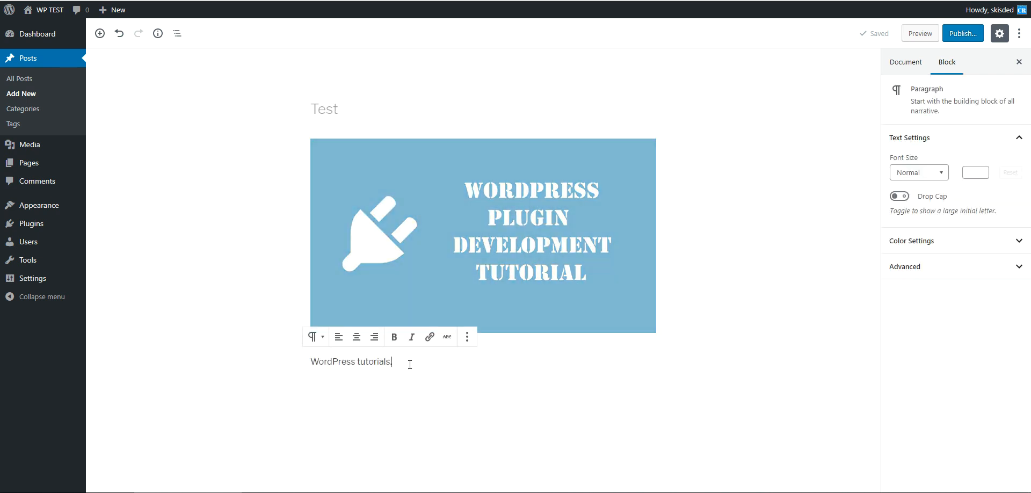
- Add a List block below the paragraph
{"action": "left_click", "coordinate": [98, 41]}
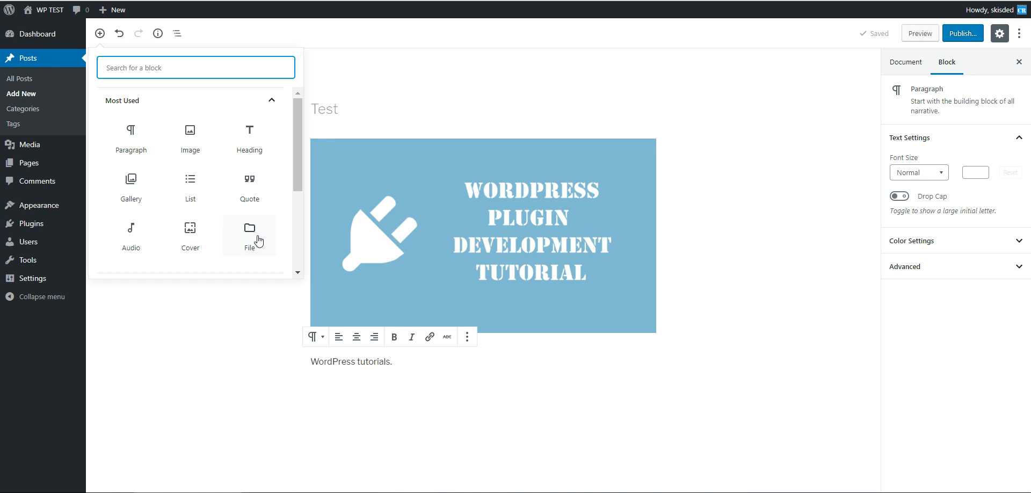
{"action": "left_click", "coordinate": [194, 192]}
{"action": "left_click", "coordinate": [194, 191]}
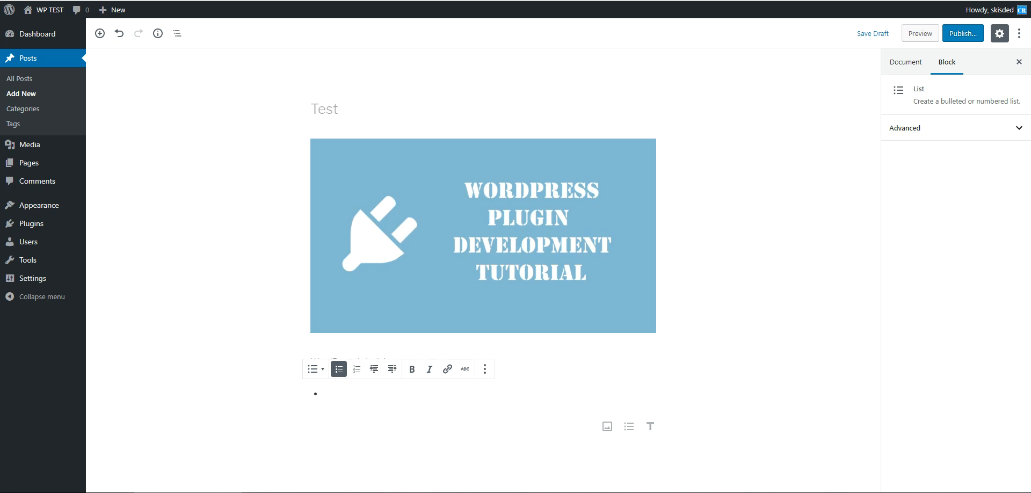
- Enter the list items cool, new and editor
{"action": "type", "text": "cool"}
{"action": "key", "text": "Return"}
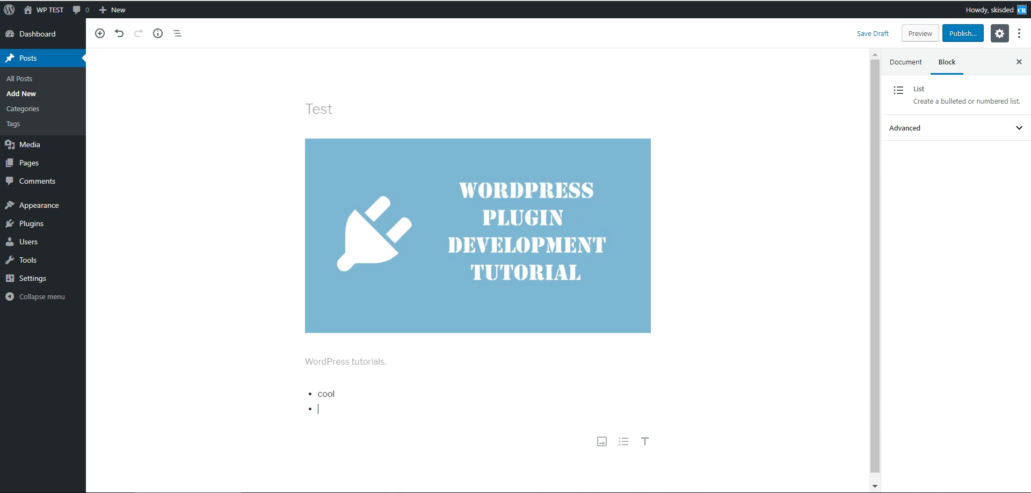
{"action": "type", "text": "neew"}
{"action": "key", "text": "BackSpace"}
{"action": "key", "text": "BackSpace"}
{"action": "type", "text": "w"}
{"action": "key", "text": "Return"}
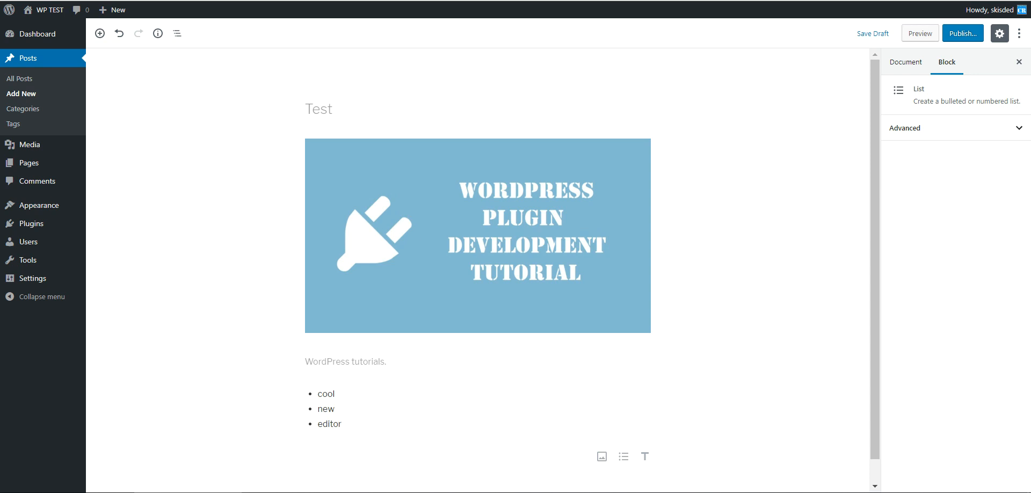
{"action": "left_click", "coordinate": [242, 151]}
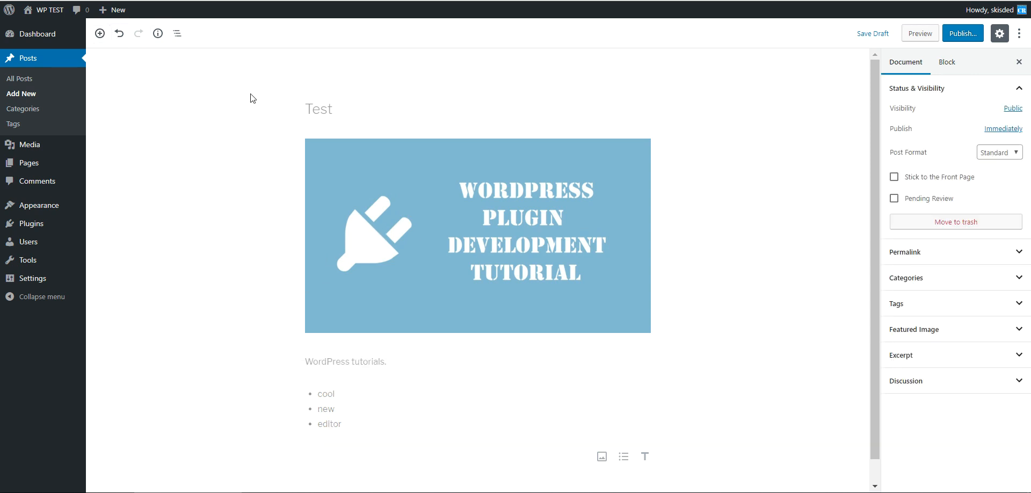
{"action": "left_click", "coordinate": [325, 122]}
{"action": "left_click", "coordinate": [309, 135]}
{"action": "left_click", "coordinate": [478, 131]}
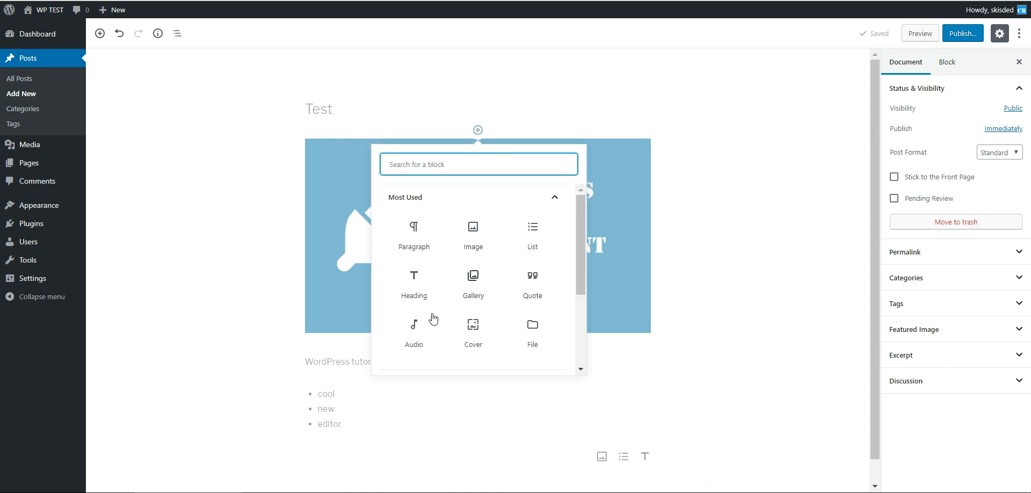
{"action": "left_click", "coordinate": [186, 283]}
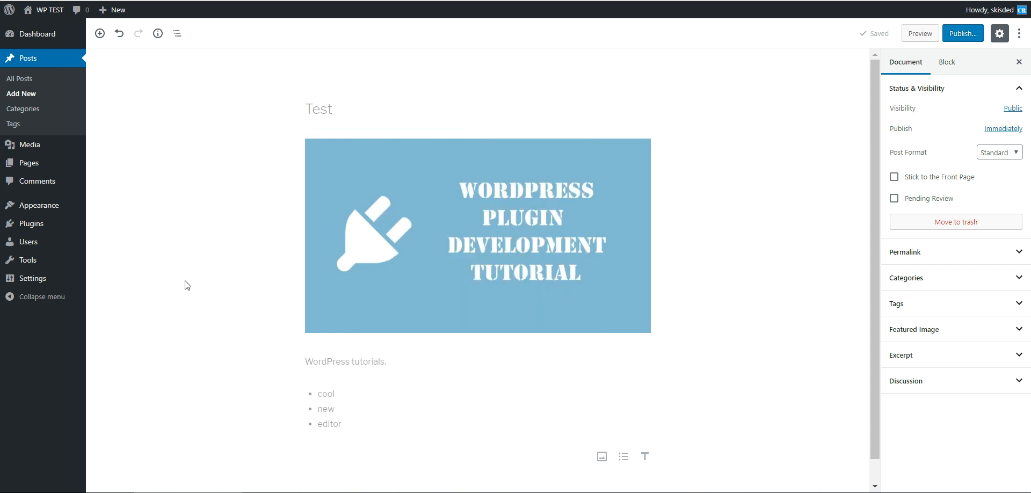
{"action": "left_click", "coordinate": [280, 456]}
{"action": "left_click", "coordinate": [234, 444]}
{"action": "scroll", "coordinate": [273, 229], "scroll_direction": "down", "scroll_amount": 1}
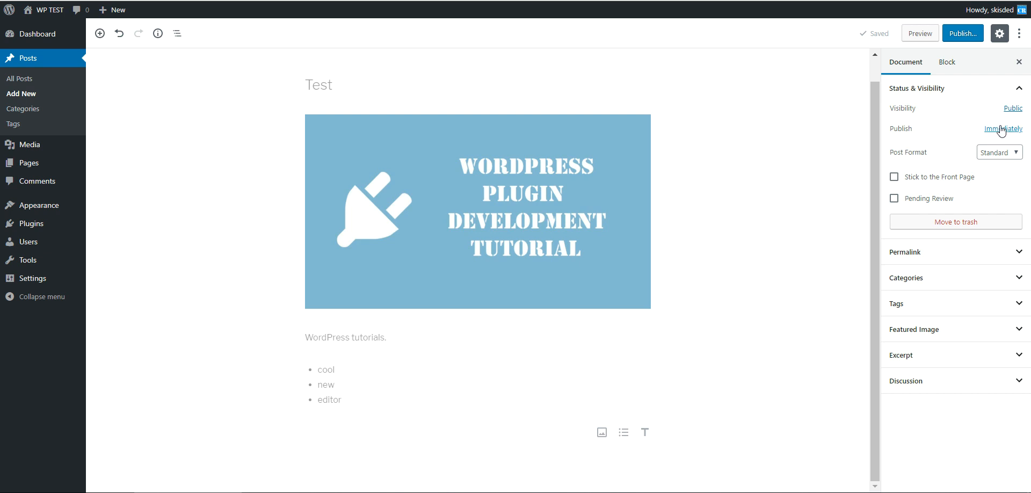
- Examine the document settings: post format, permalink, categories, tags, featured image, excerpt and discussion
{"action": "left_click", "coordinate": [1001, 152]}
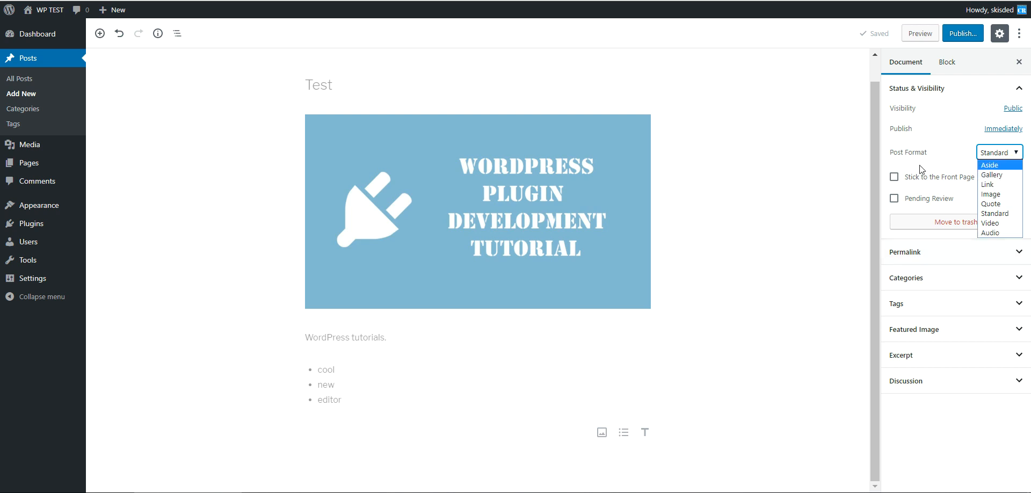
{"action": "left_click", "coordinate": [876, 159]}
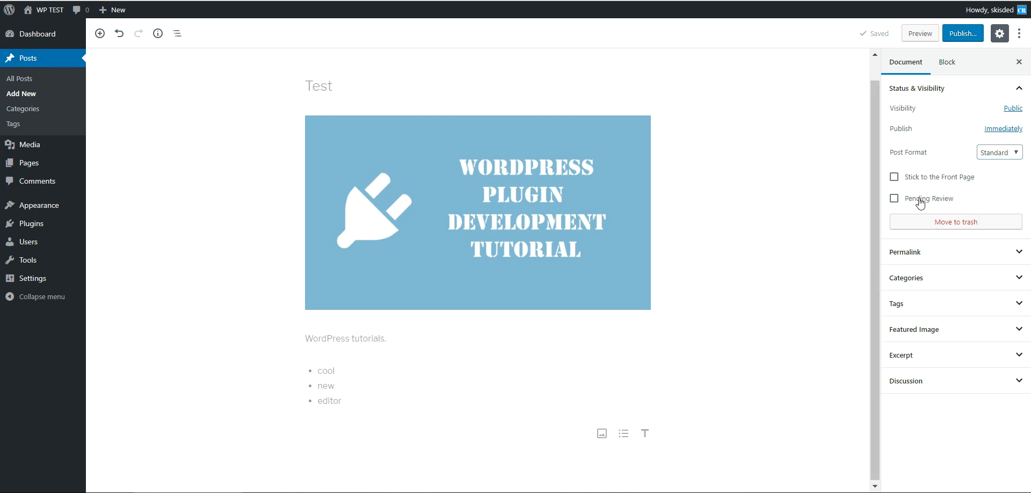
{"action": "left_click", "coordinate": [919, 251]}
{"action": "left_click", "coordinate": [907, 311]}
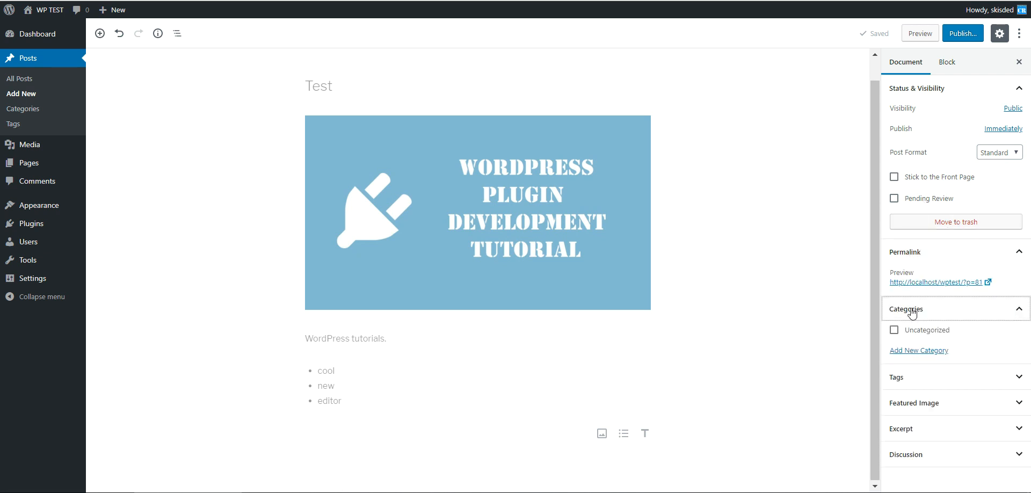
{"action": "left_click", "coordinate": [907, 378]}
{"action": "left_click", "coordinate": [913, 429]}
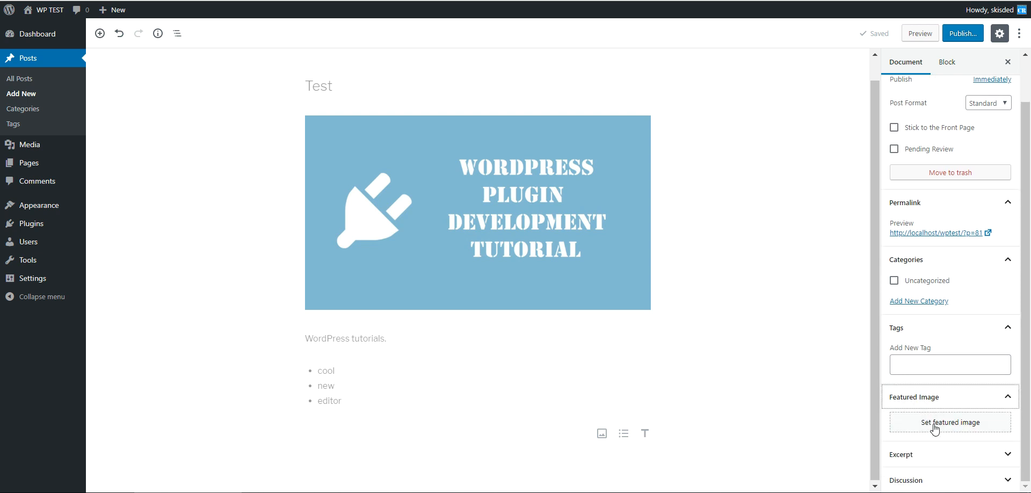
{"action": "left_click", "coordinate": [908, 454]}
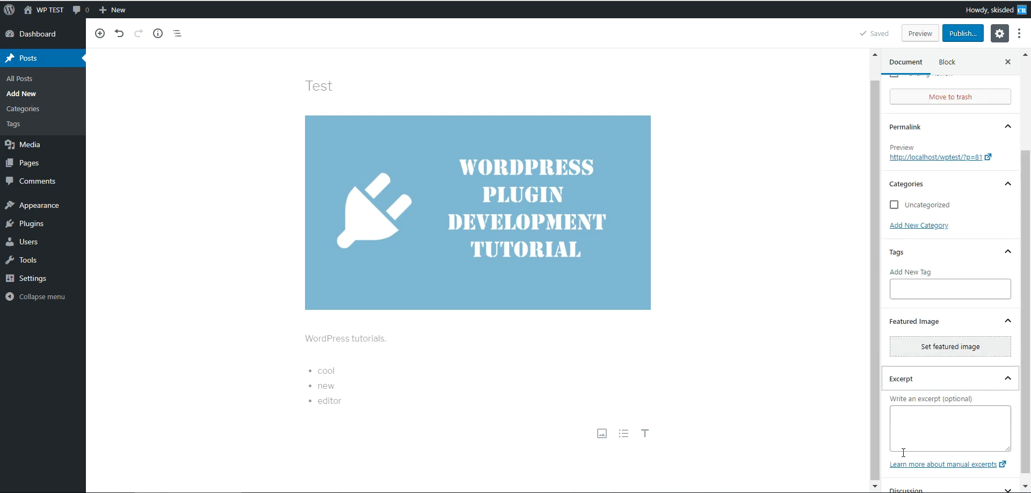
{"action": "left_click", "coordinate": [908, 477]}
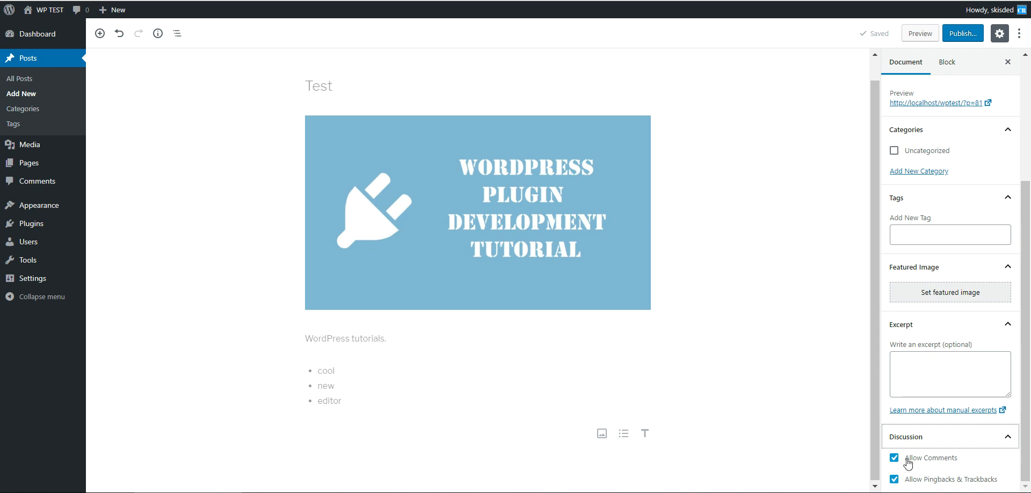
{"action": "scroll", "coordinate": [867, 419], "scroll_direction": "up", "scroll_amount": 1}
{"action": "scroll", "coordinate": [959, 259], "scroll_direction": "up", "scroll_amount": 3}
{"action": "scroll", "coordinate": [950, 255], "scroll_direction": "down", "scroll_amount": 3}
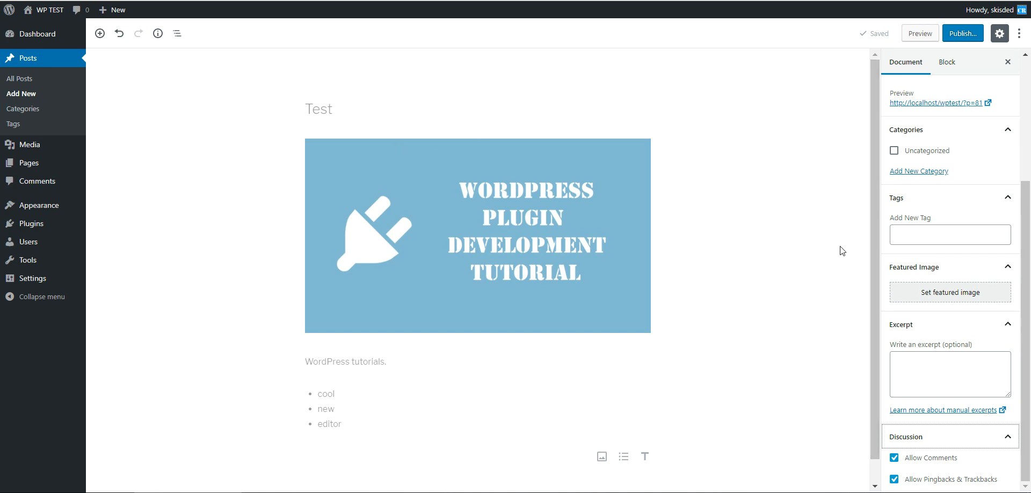
- Set the image block's image size to Full Size
{"action": "left_click", "coordinate": [948, 63]}
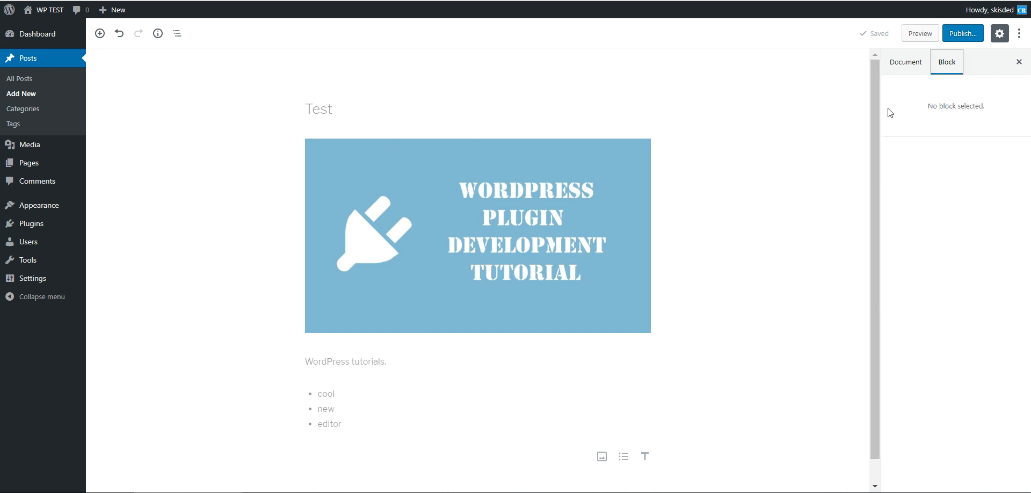
{"action": "left_click", "coordinate": [460, 187]}
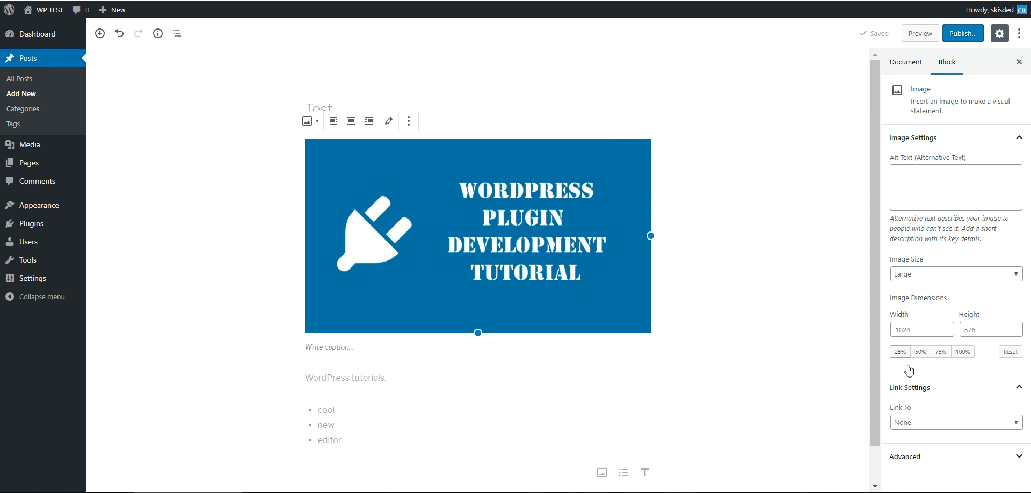
{"action": "left_click", "coordinate": [909, 179]}
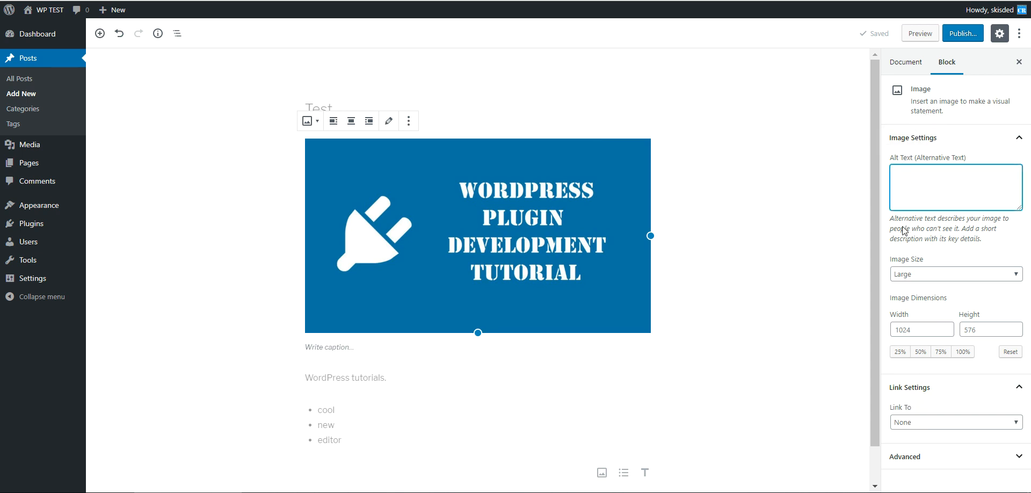
{"action": "left_click", "coordinate": [931, 277]}
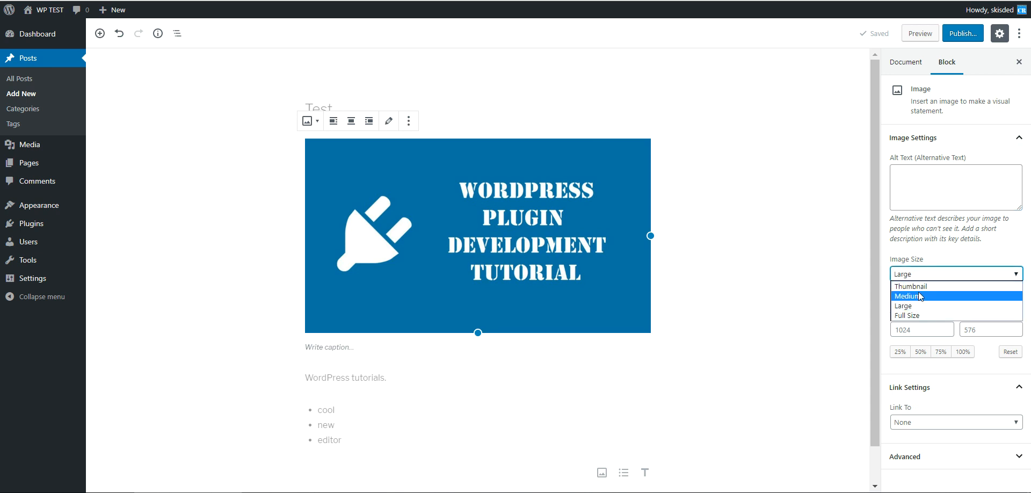
{"action": "left_click", "coordinate": [916, 283]}
{"action": "left_click", "coordinate": [914, 271]}
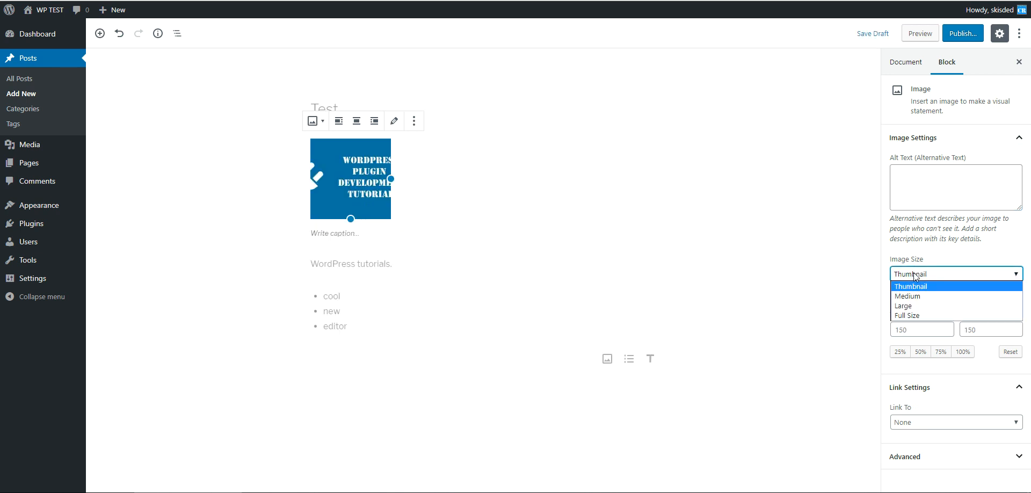
{"action": "left_click", "coordinate": [913, 308]}
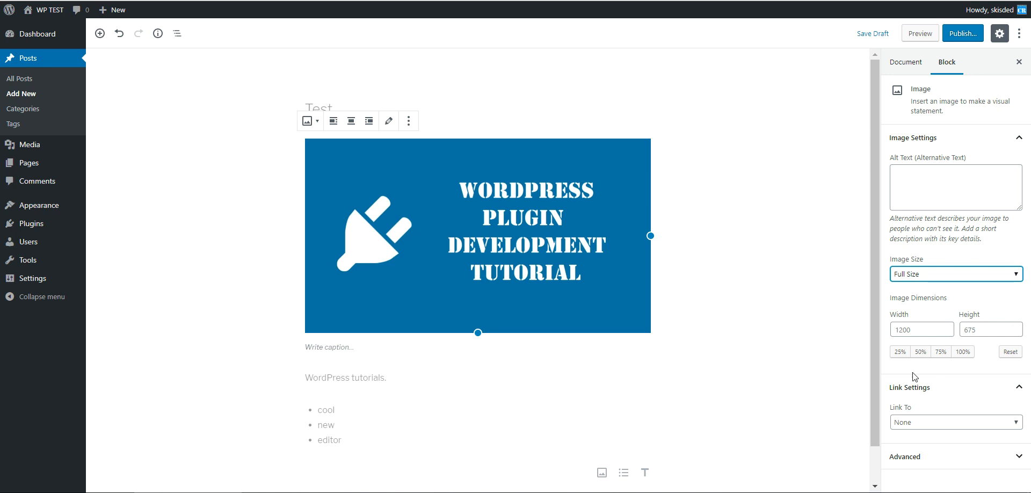
- Review the image block's Link To options and Advanced settings
{"action": "left_click", "coordinate": [914, 422]}
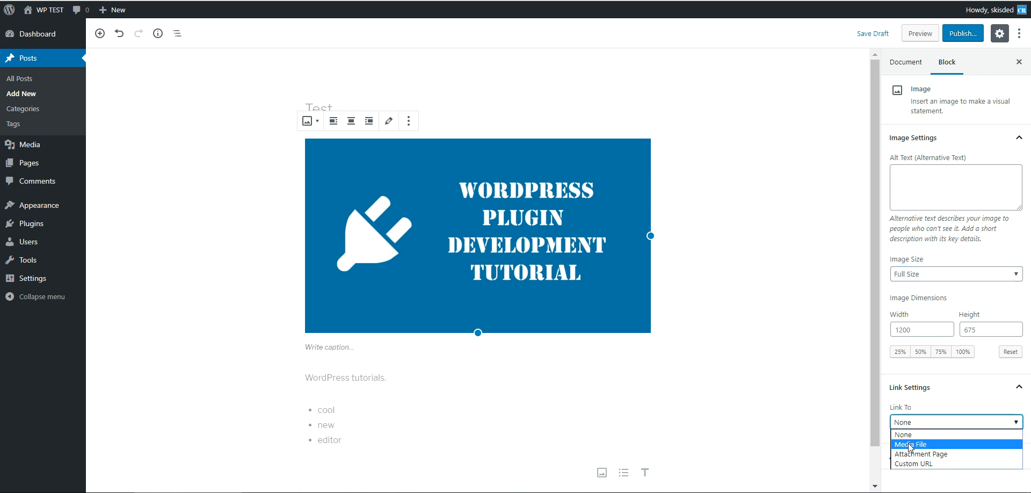
{"action": "left_click", "coordinate": [918, 423]}
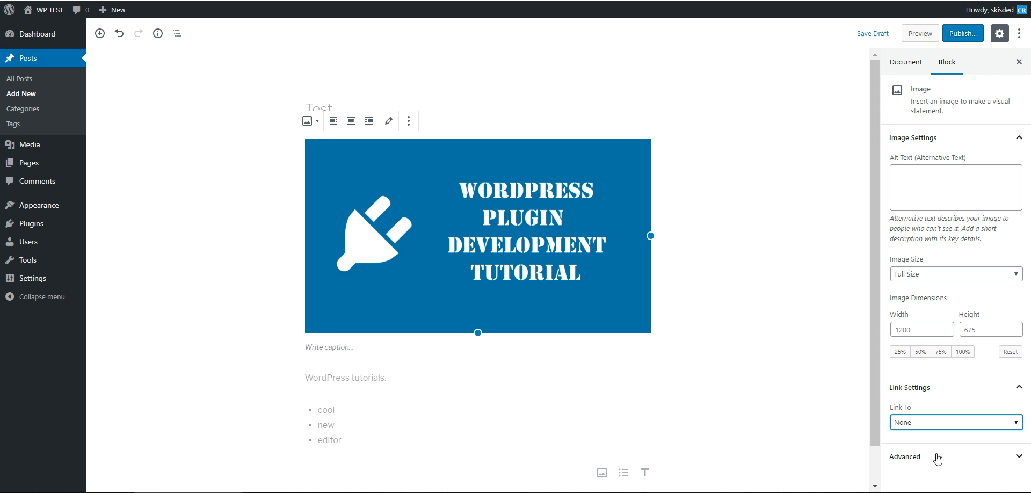
{"action": "left_click", "coordinate": [907, 455]}
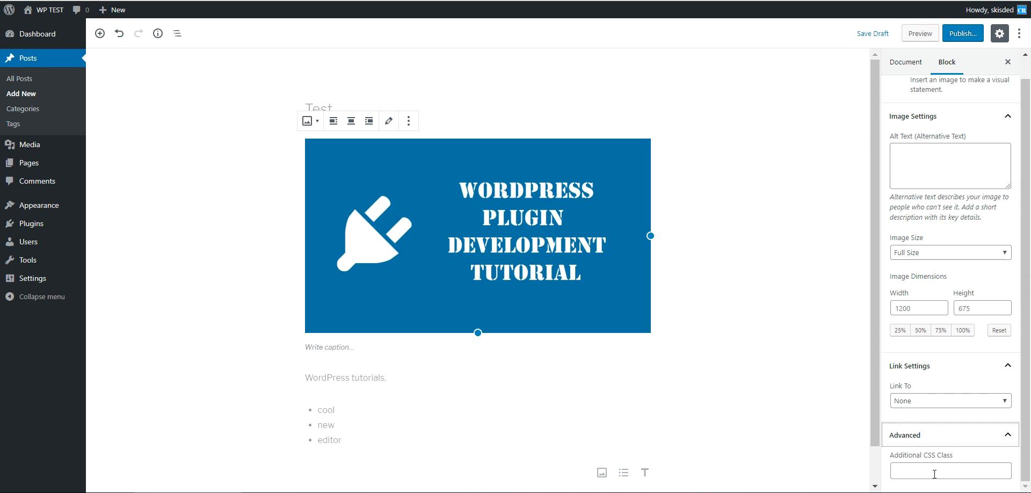
{"action": "scroll", "coordinate": [912, 198], "scroll_direction": "up", "scroll_amount": 1}
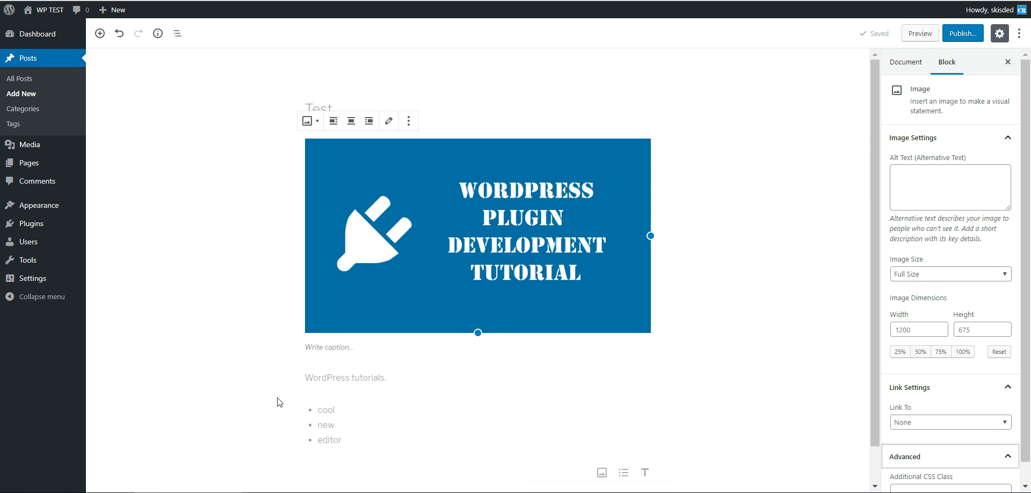
- Give the WordPress tutorials paragraph a red background color
{"action": "left_click", "coordinate": [320, 372]}
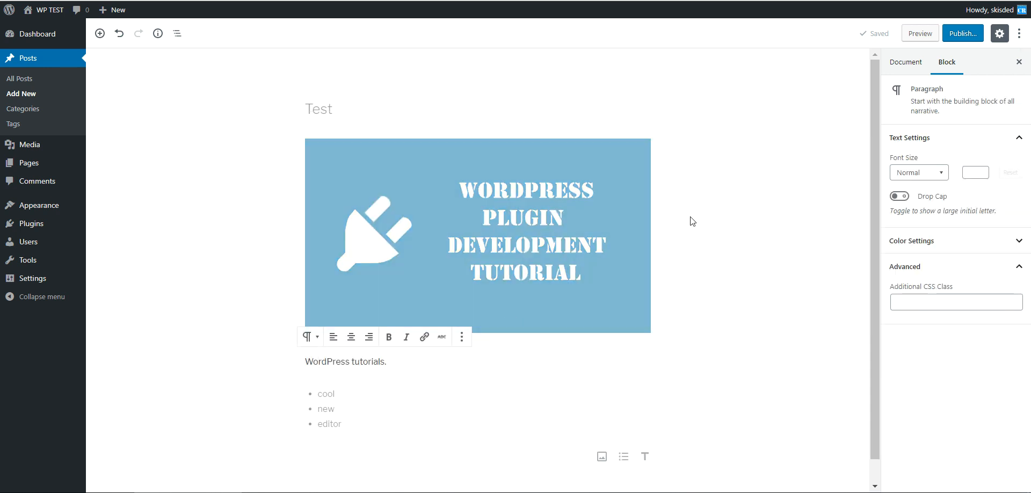
{"action": "left_click", "coordinate": [331, 400]}
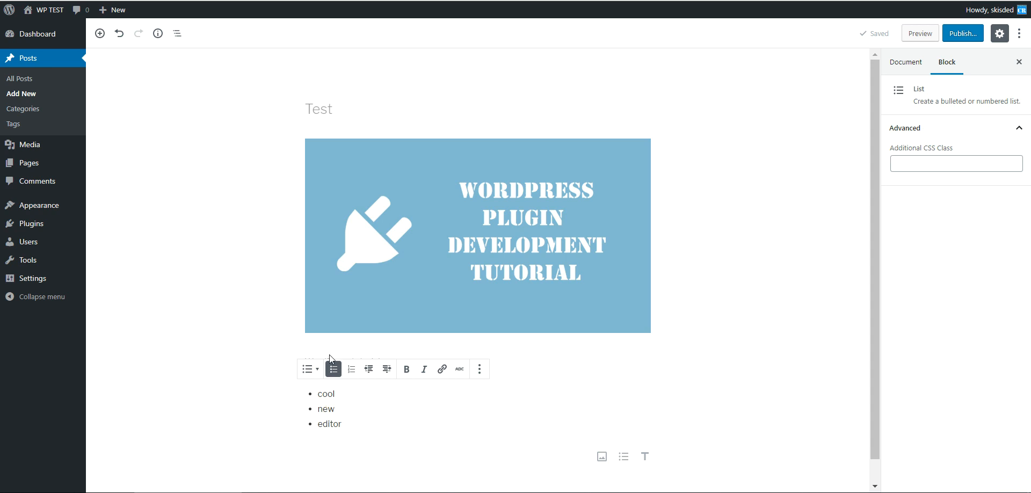
{"action": "left_click", "coordinate": [309, 361]}
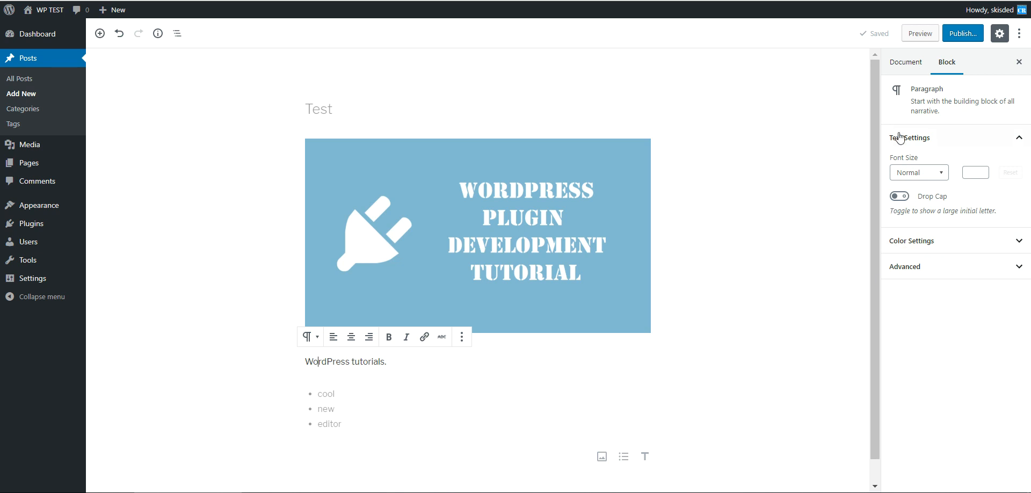
{"action": "left_click", "coordinate": [931, 243]}
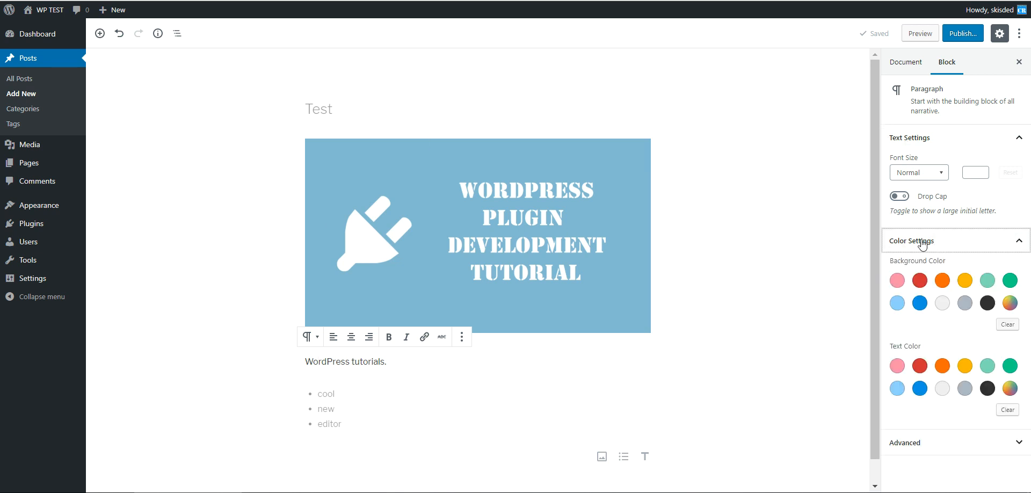
{"action": "left_click", "coordinate": [922, 246]}
{"action": "left_click", "coordinate": [921, 246]}
{"action": "left_click", "coordinate": [919, 280]}
{"action": "left_click", "coordinate": [796, 259]}
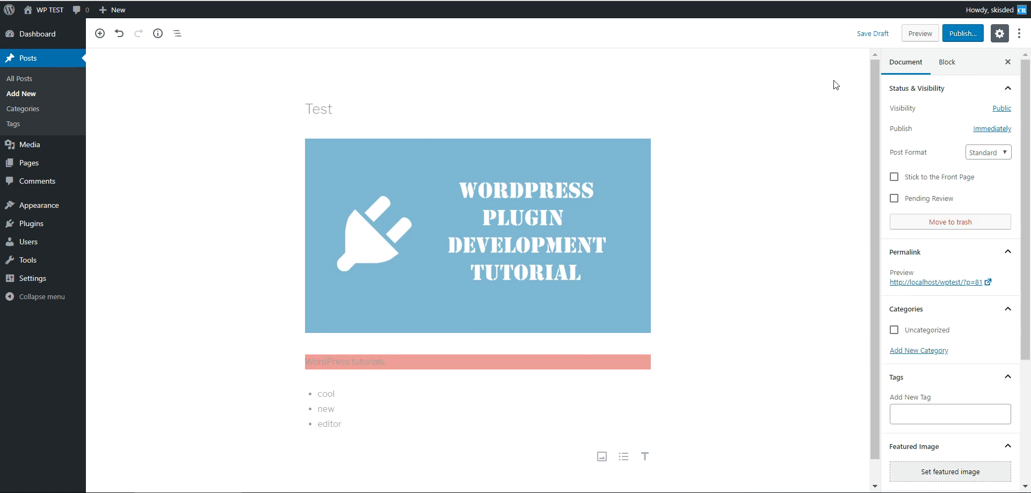
- Publish the post
{"action": "left_click", "coordinate": [951, 35]}
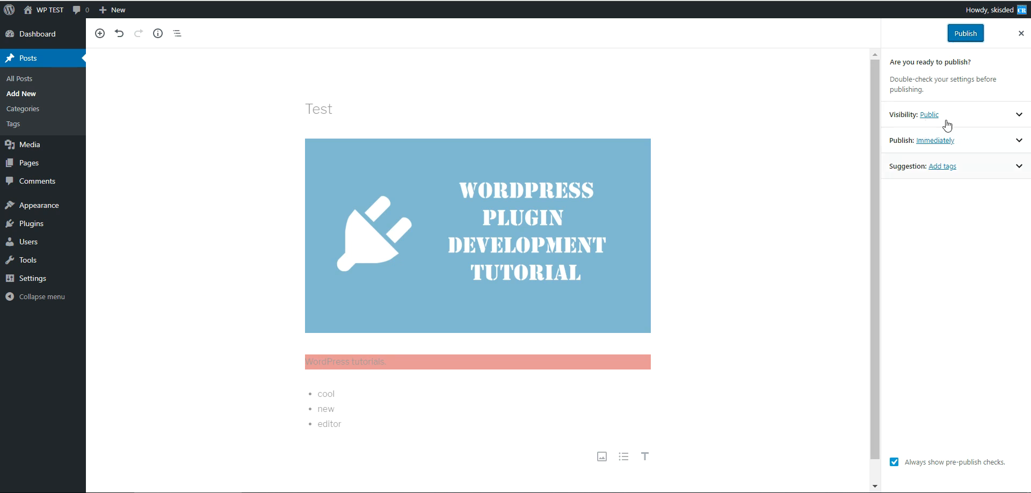
{"action": "left_click", "coordinate": [960, 35]}
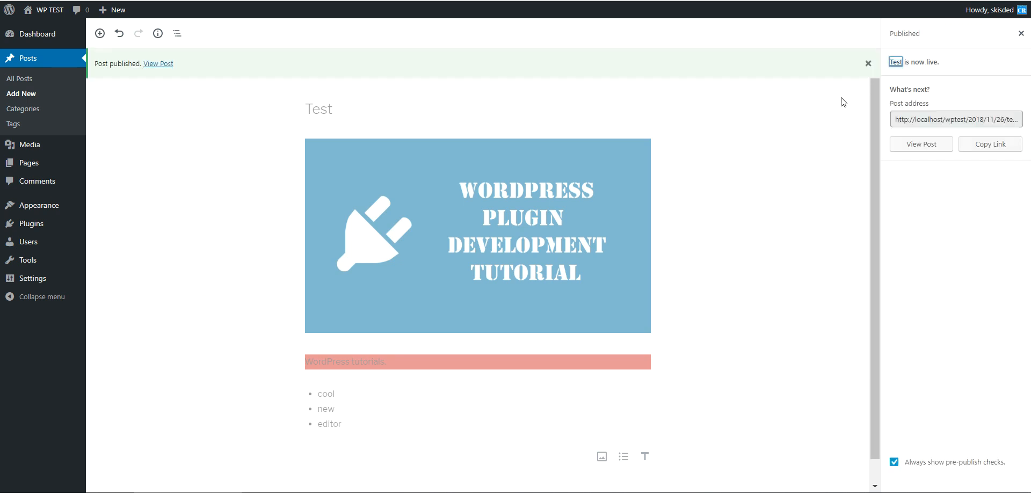
{"action": "left_click", "coordinate": [955, 121]}
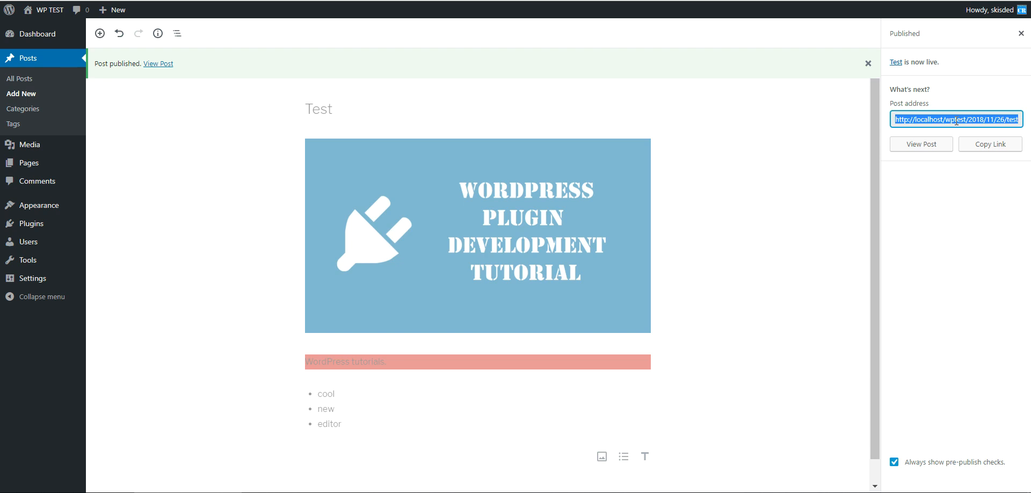
- Open the published post and scroll through it
{"action": "left_click", "coordinate": [934, 148]}
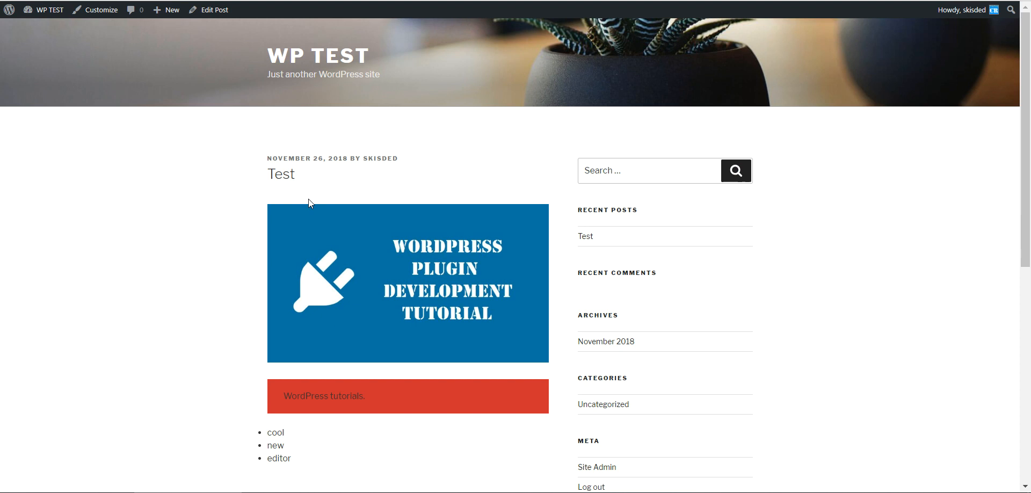
{"action": "scroll", "coordinate": [309, 203], "scroll_direction": "down", "scroll_amount": 3}
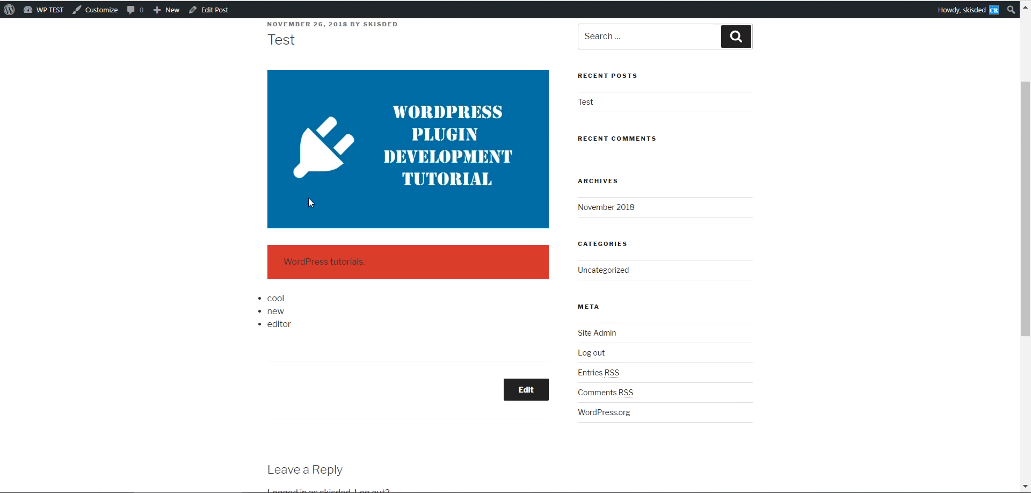
{"action": "scroll", "coordinate": [308, 198], "scroll_direction": "up", "scroll_amount": 1}
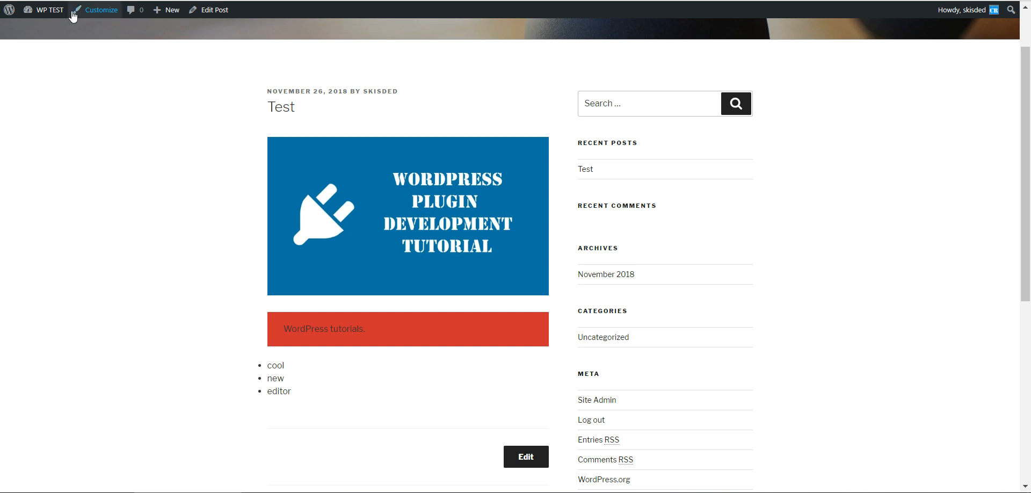
- Install the Classic Editor plugin from the featured plugins list
{"action": "key", "text": "alt+Left"}
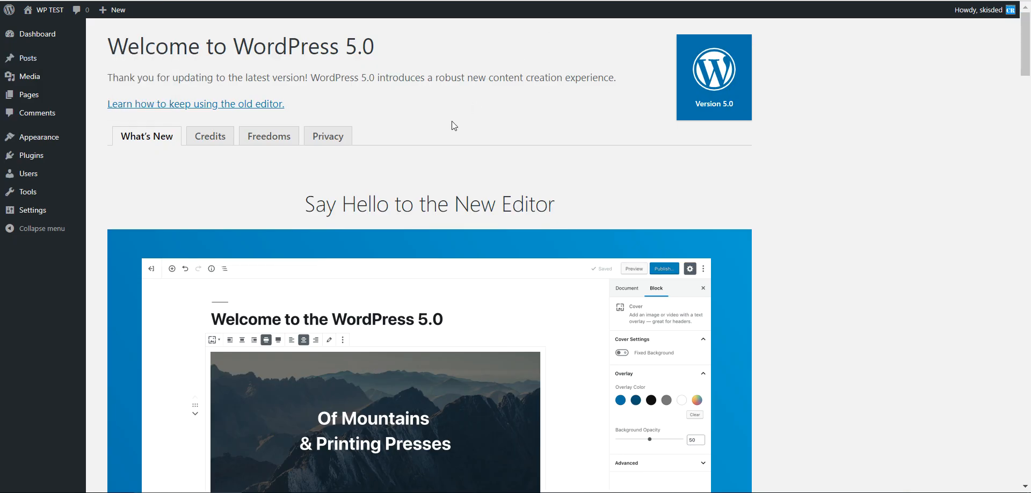
{"action": "left_click_drag", "start_coordinate": [1024, 64], "coordinate": [1024, 470]}
{"action": "left_click", "coordinate": [446, 400]}
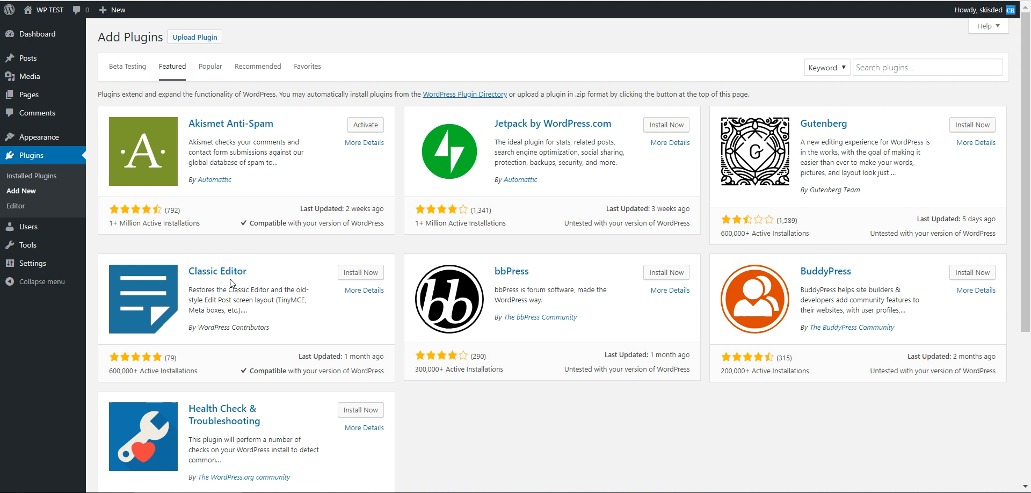
{"action": "left_click", "coordinate": [358, 273]}
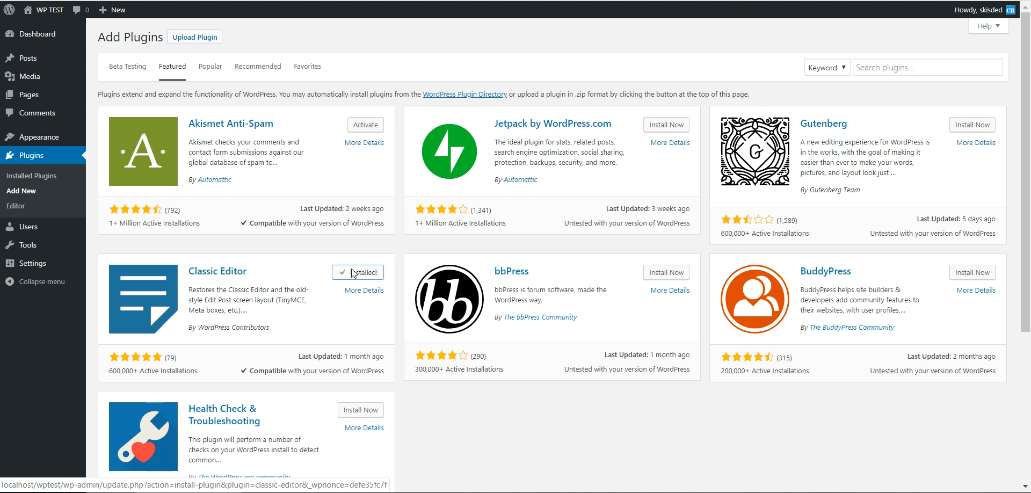
- Open the Test post in the editor from the posts list
{"action": "left_click", "coordinate": [33, 61]}
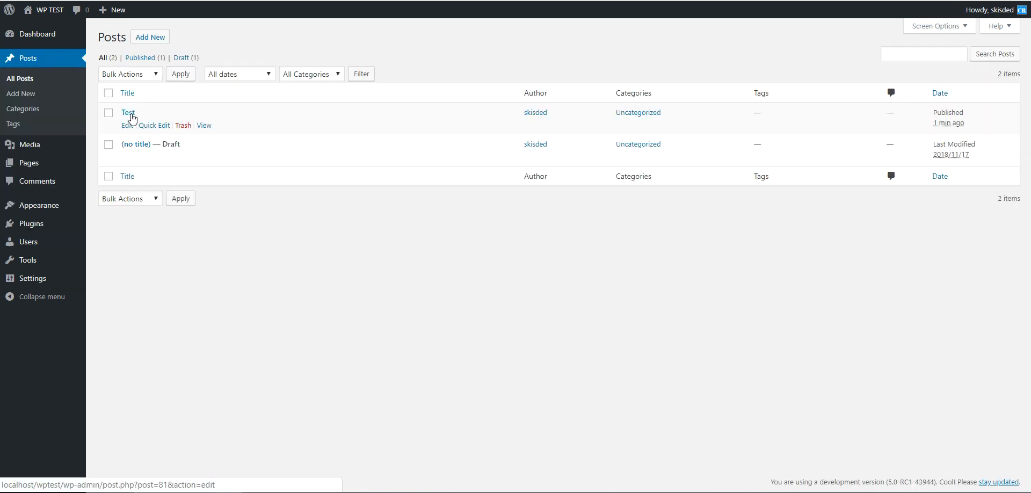
{"action": "left_click", "coordinate": [130, 113]}
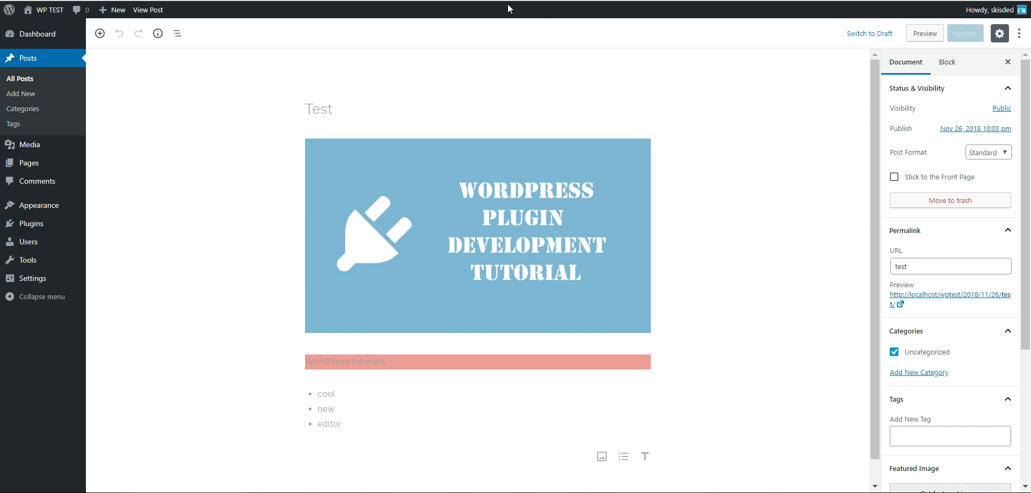
- Find the Classic Editor plugin among the installed plugins and activate it
{"action": "right_click", "coordinate": [42, 223]}
{"action": "key", "text": "Escape"}
{"action": "left_click", "coordinate": [41, 223]}
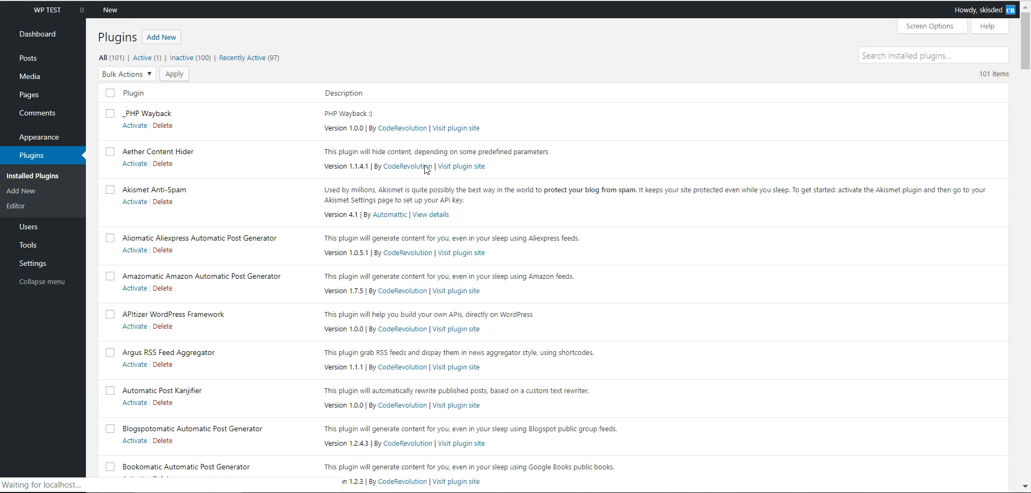
{"action": "scroll", "coordinate": [183, 190], "scroll_direction": "down", "scroll_amount": 1}
{"action": "scroll", "coordinate": [181, 195], "scroll_direction": "down", "scroll_amount": 8}
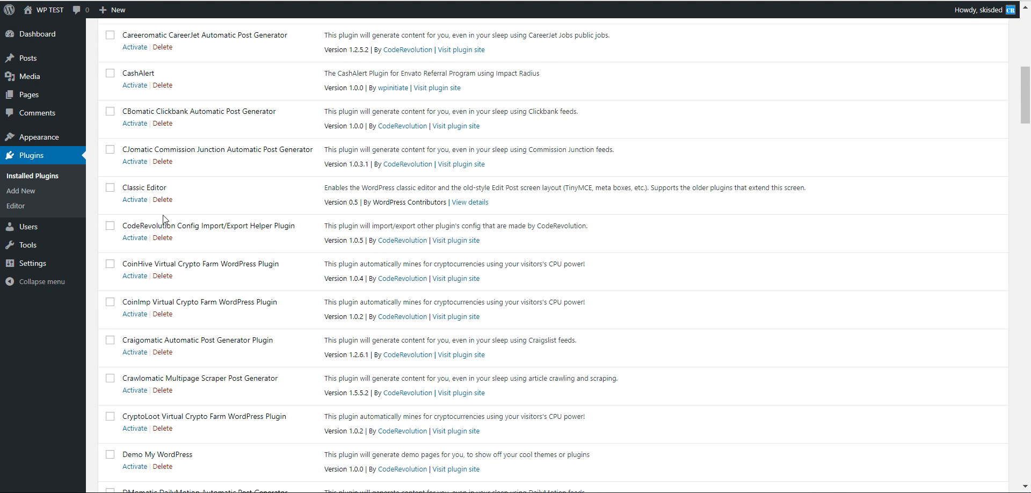
{"action": "scroll", "coordinate": [161, 212], "scroll_direction": "down", "scroll_amount": 1}
{"action": "scroll", "coordinate": [161, 219], "scroll_direction": "up", "scroll_amount": 1}
{"action": "scroll", "coordinate": [162, 219], "scroll_direction": "up", "scroll_amount": 1}
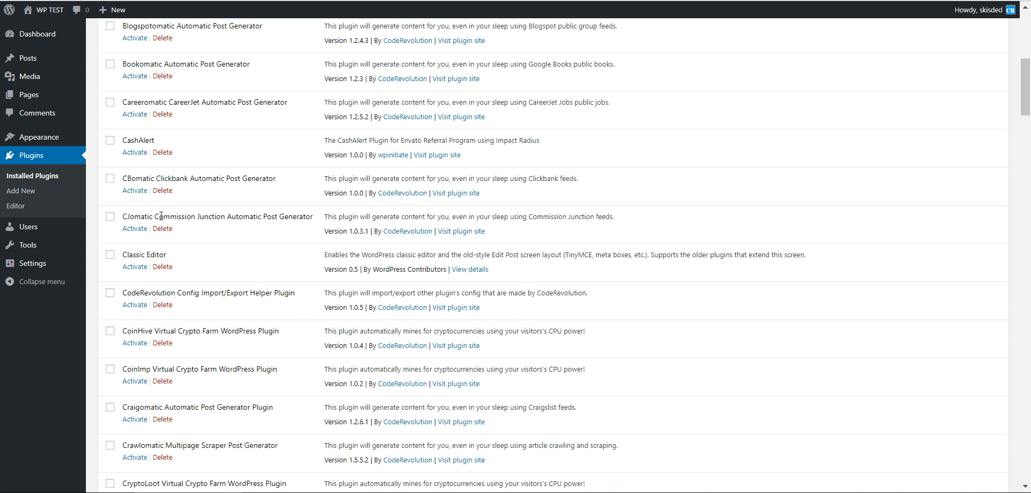
{"action": "key", "text": "ctrl+f"}
{"action": "type", "text": "class"}
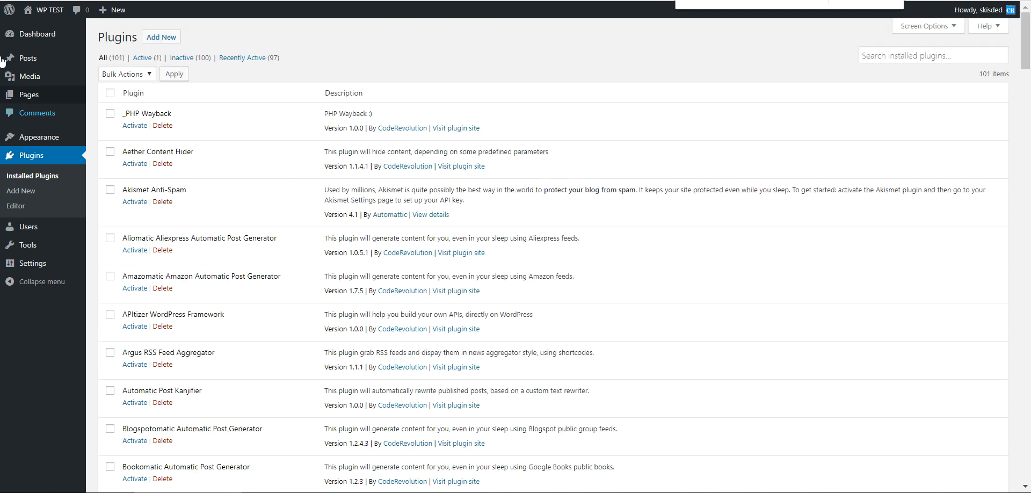
{"action": "left_click", "coordinate": [135, 318]}
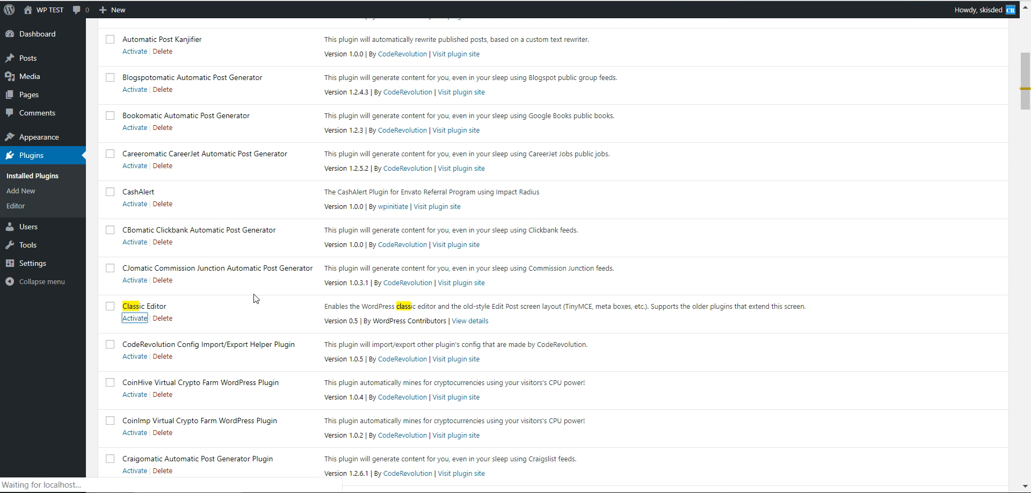
- Scroll through the Test post in the classic Edit Post screen
{"action": "scroll", "coordinate": [242, 300], "scroll_direction": "down", "scroll_amount": 10}
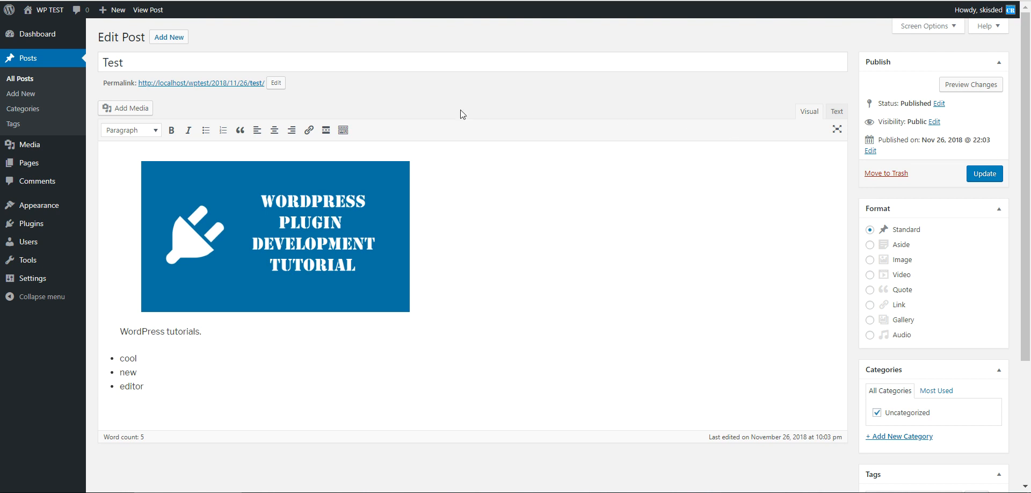
{"action": "scroll", "coordinate": [457, 145], "scroll_direction": "down", "scroll_amount": 3}
{"action": "scroll", "coordinate": [410, 186], "scroll_direction": "up", "scroll_amount": 3}
{"action": "scroll", "coordinate": [654, 182], "scroll_direction": "down", "scroll_amount": 3}
{"action": "scroll", "coordinate": [653, 177], "scroll_direction": "up", "scroll_amount": 3}
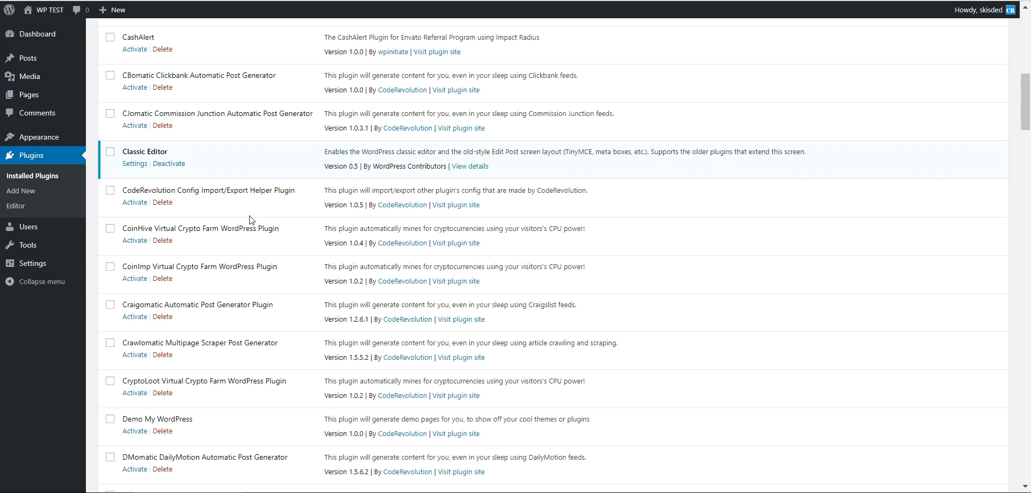
- Deactivate the Classic Editor plugin and reload the post editor
{"action": "left_click", "coordinate": [169, 164]}
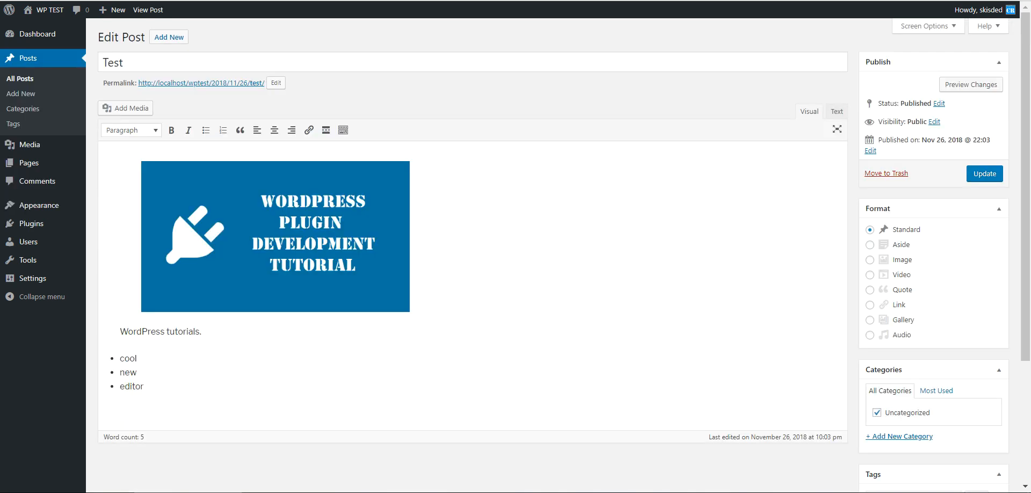
{"action": "key", "text": "F5"}
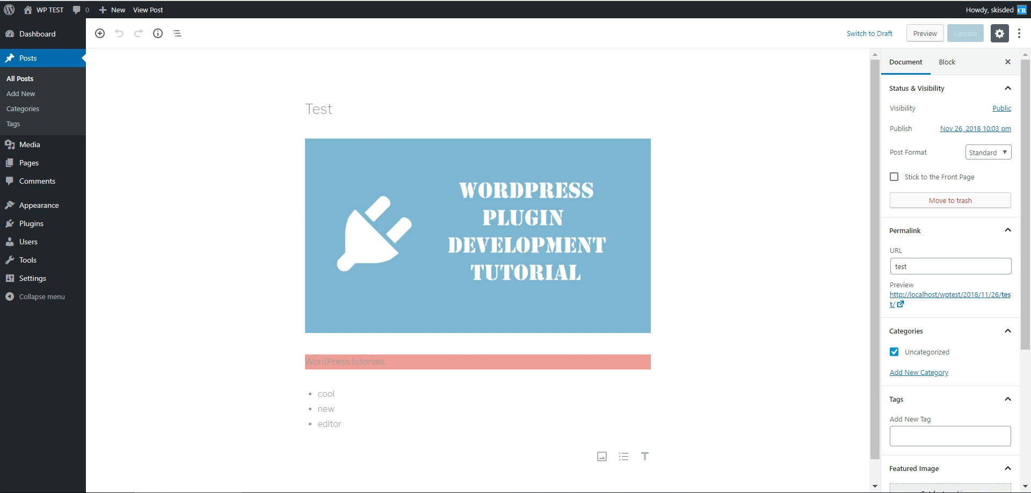
- Browse the Dashboard home and the WordPress Updates page
{"action": "mouse_move", "coordinate": [38, 34]}
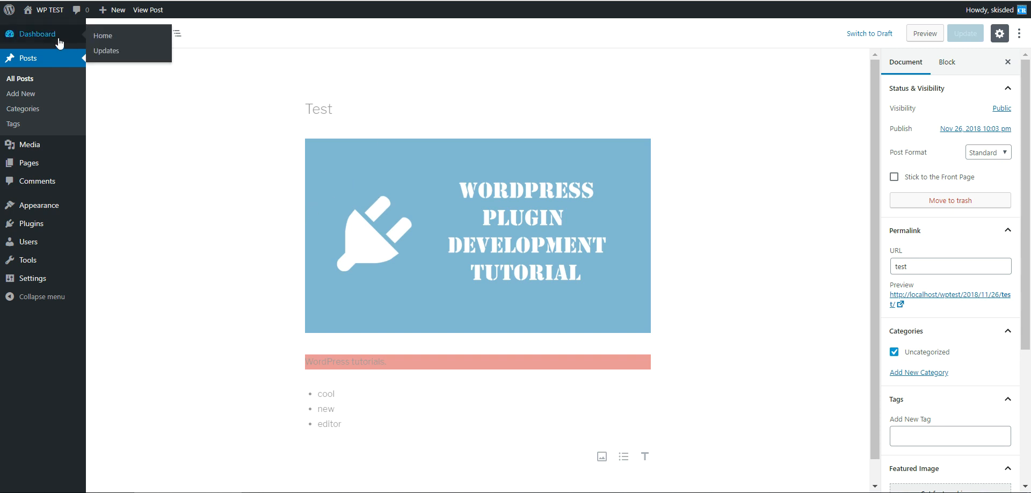
{"action": "left_click", "coordinate": [111, 51]}
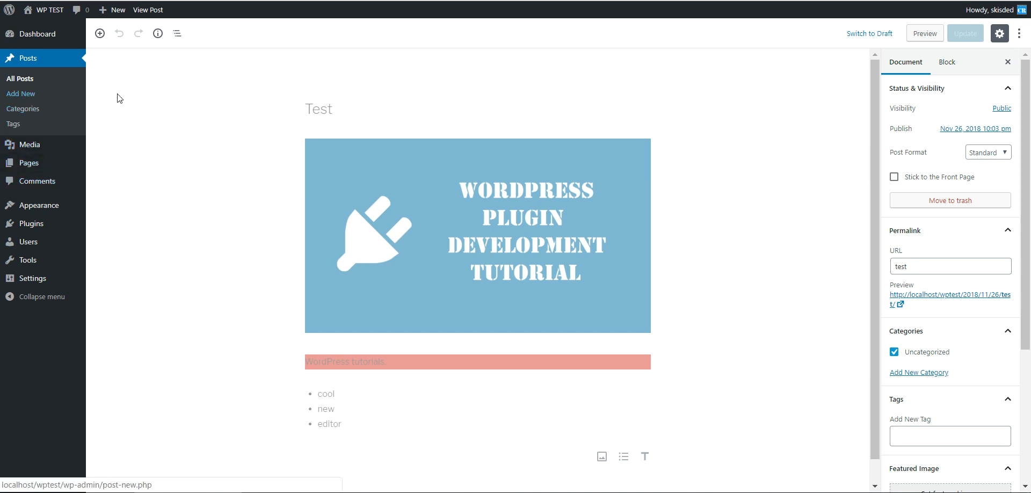
{"action": "scroll", "coordinate": [140, 273], "scroll_direction": "down", "scroll_amount": 1}
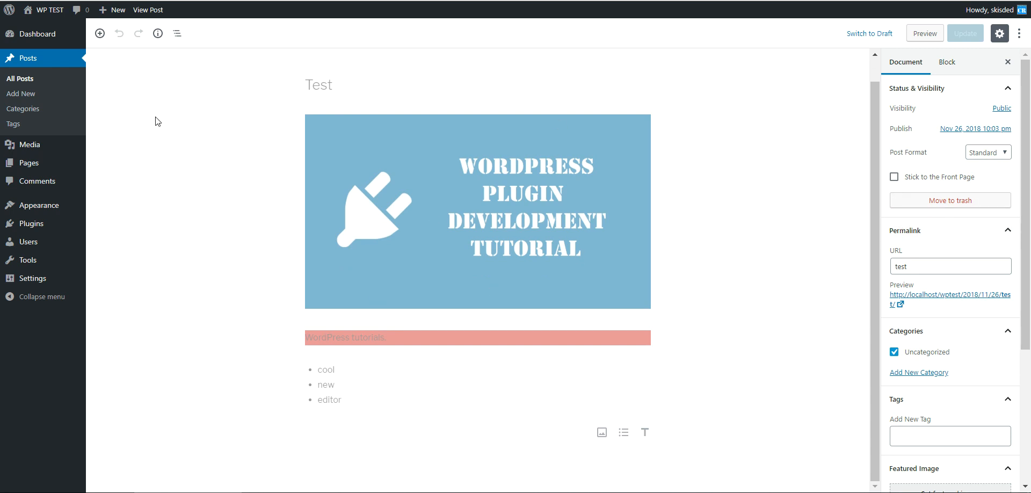
{"action": "left_click", "coordinate": [37, 39]}
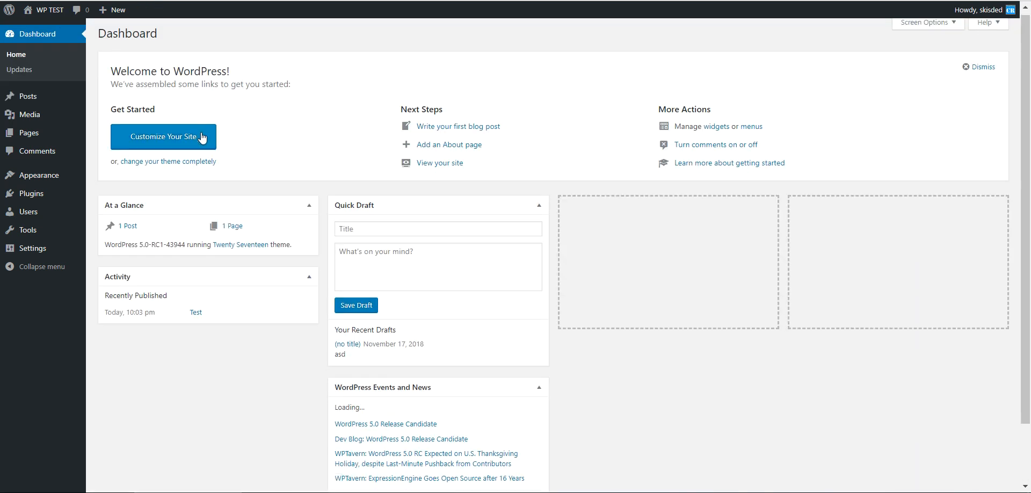
{"action": "scroll", "coordinate": [476, 266], "scroll_direction": "down", "scroll_amount": 3}
{"action": "scroll", "coordinate": [473, 276], "scroll_direction": "up", "scroll_amount": 2}
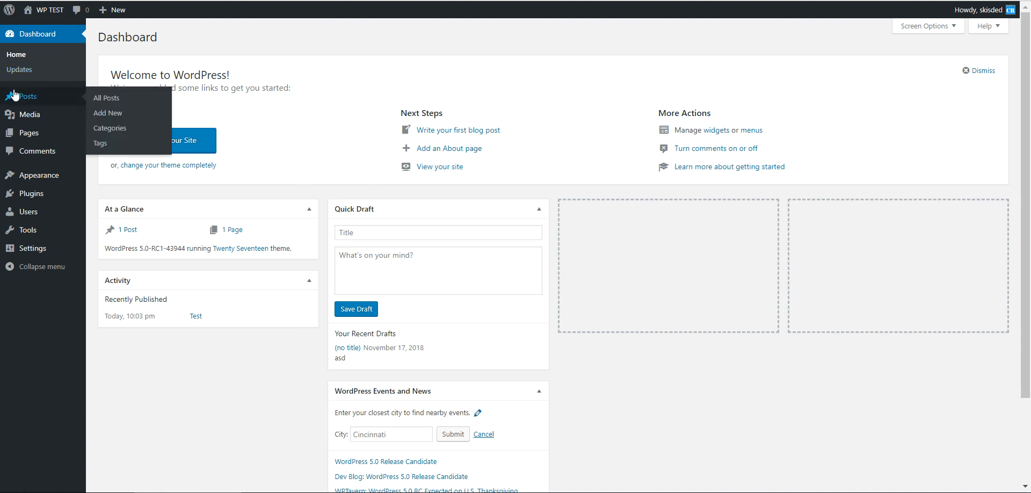
{"action": "left_click", "coordinate": [18, 70]}
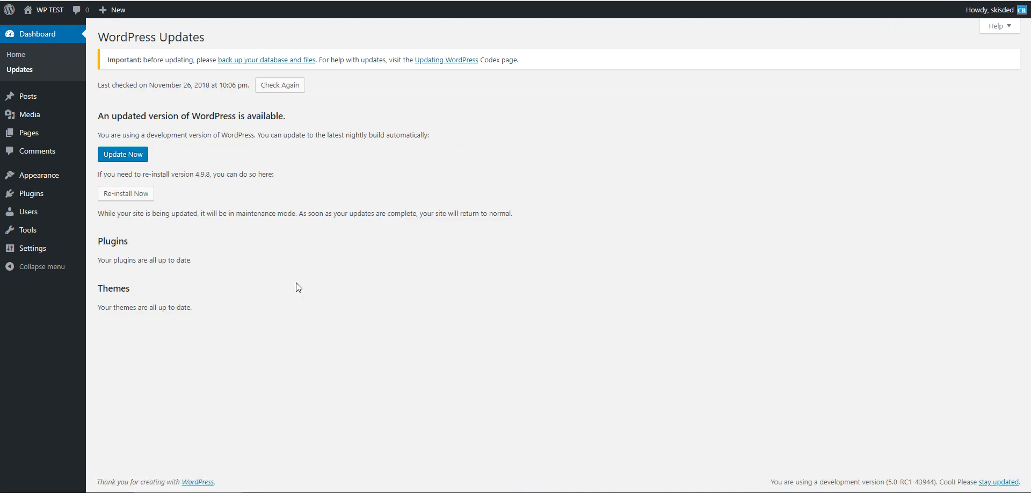
- Browse the Posts list and Media Library, and open the Sample Page in the block editor
{"action": "left_click", "coordinate": [39, 100]}
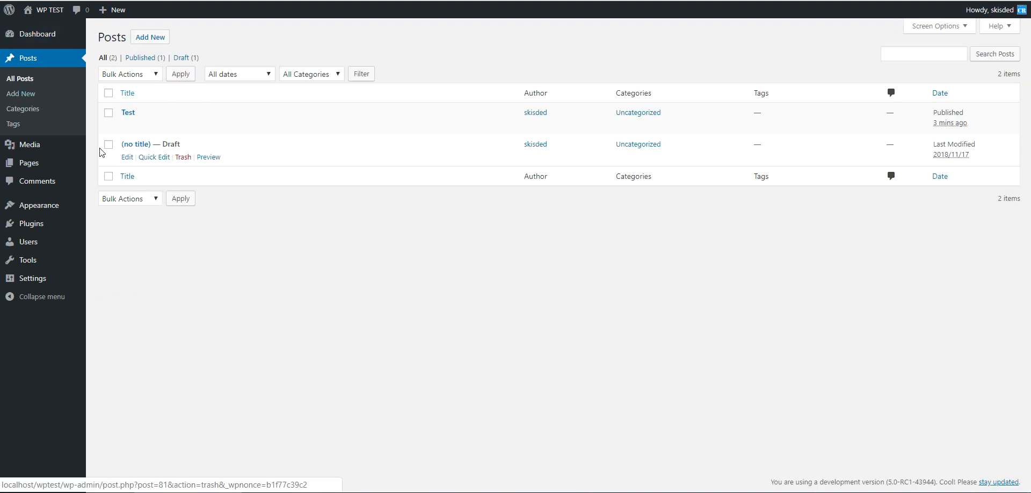
{"action": "left_click", "coordinate": [23, 148]}
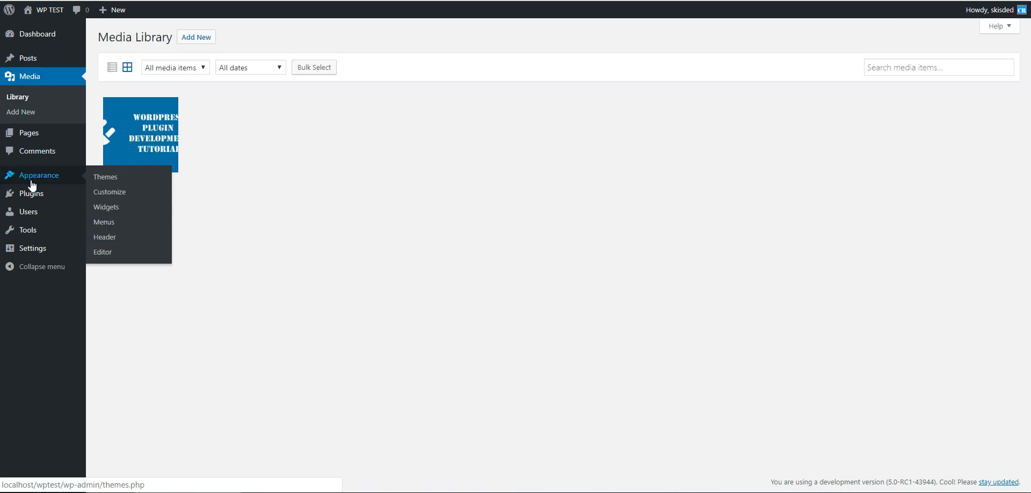
{"action": "mouse_move", "coordinate": [36, 199]}
{"action": "mouse_move", "coordinate": [27, 235]}
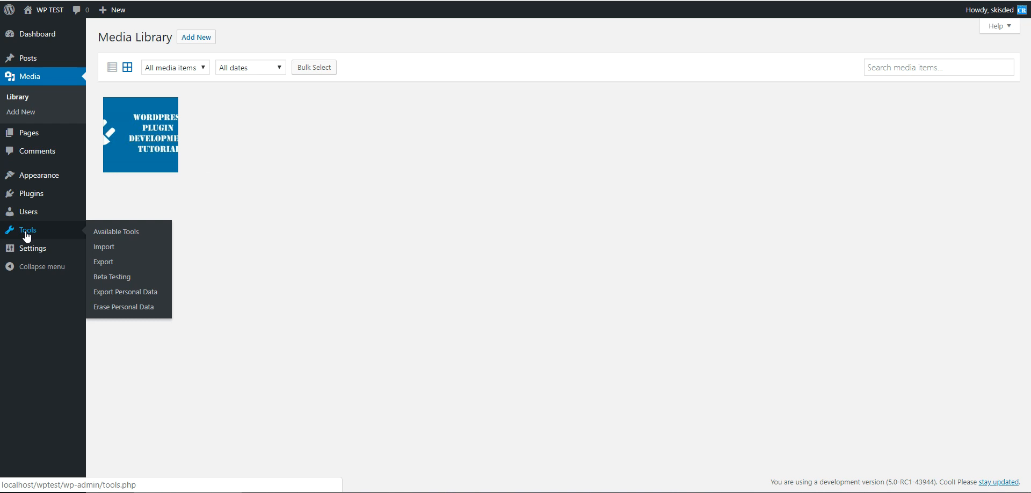
{"action": "mouse_move", "coordinate": [26, 253]}
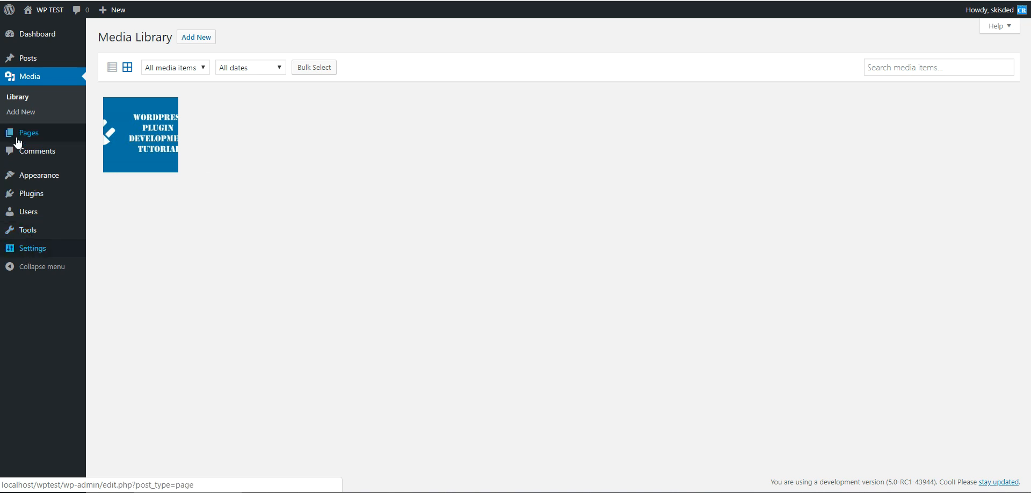
{"action": "left_click", "coordinate": [25, 63]}
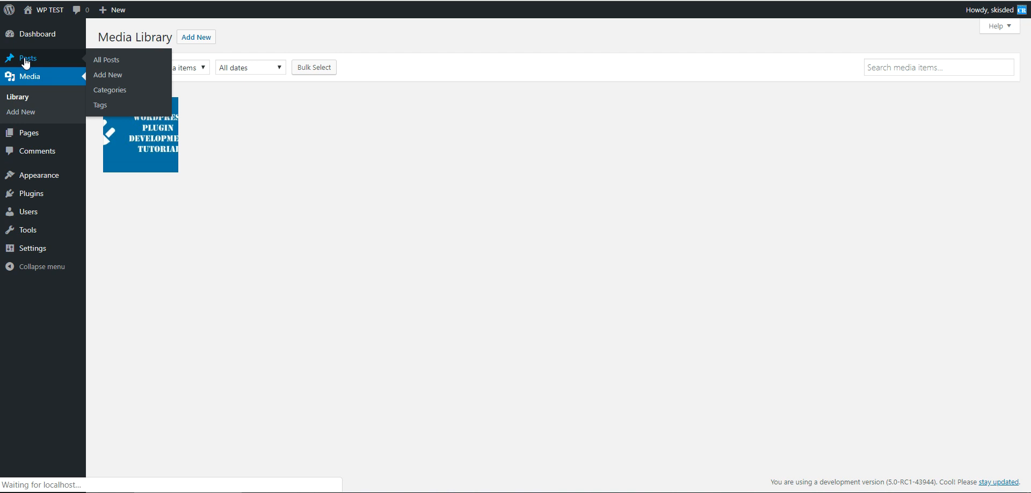
{"action": "left_click", "coordinate": [26, 168]}
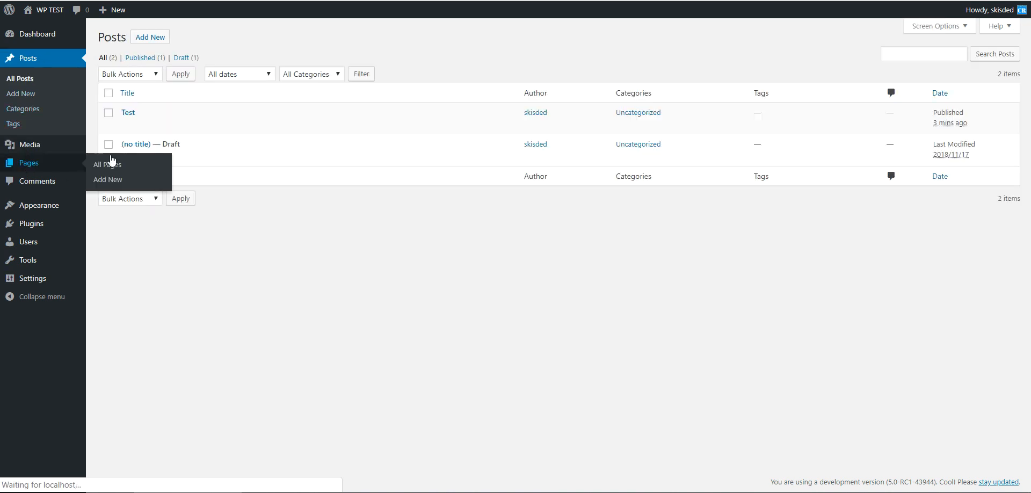
{"action": "left_click", "coordinate": [155, 114]}
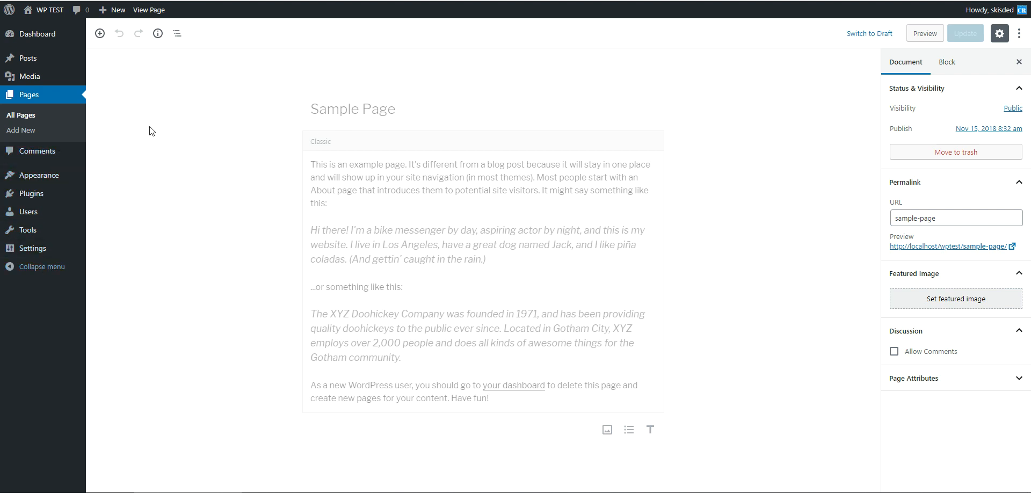
- Scroll through the installed plugins list
{"action": "left_click", "coordinate": [29, 194]}
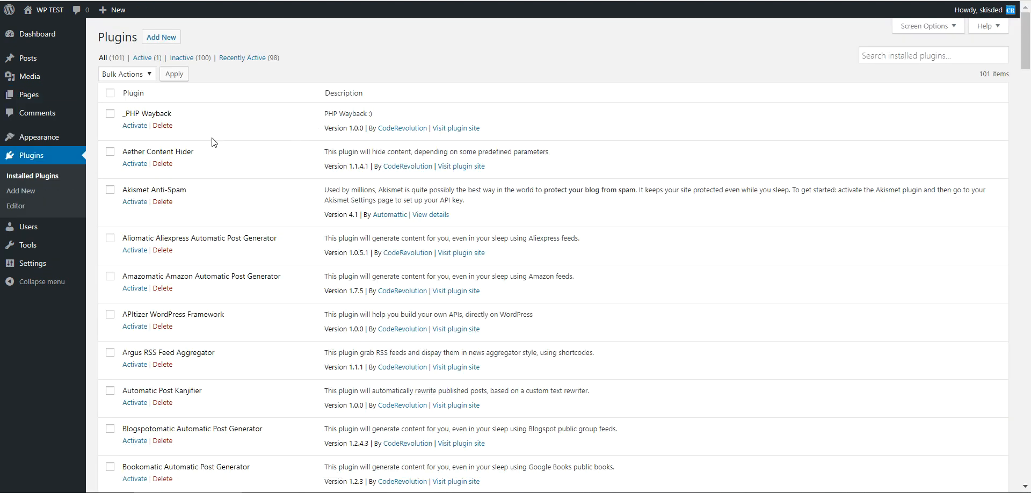
{"action": "scroll", "coordinate": [225, 160], "scroll_direction": "down", "scroll_amount": 6}
{"action": "scroll", "coordinate": [225, 160], "scroll_direction": "down", "scroll_amount": 20}
{"action": "scroll", "coordinate": [225, 158], "scroll_direction": "down", "scroll_amount": 20}
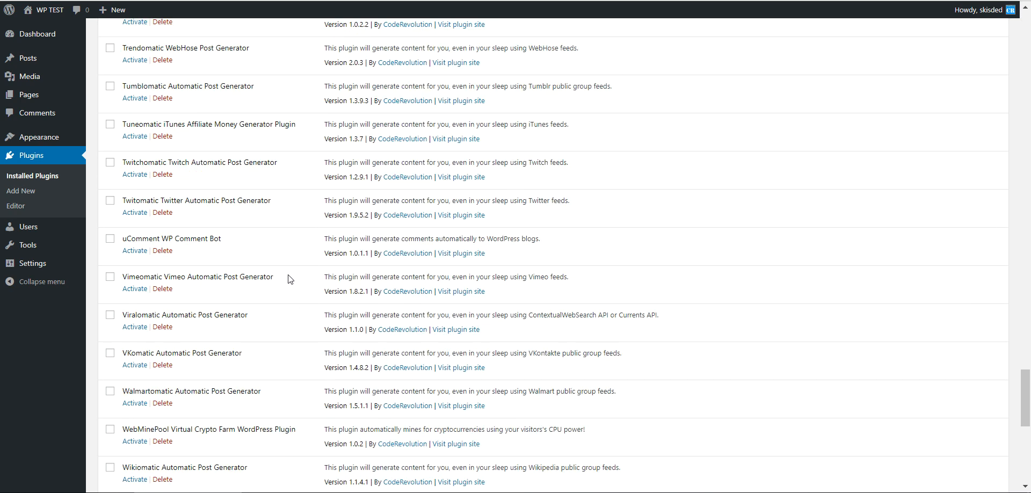
{"action": "scroll", "coordinate": [288, 278], "scroll_direction": "down", "scroll_amount": 6}
{"action": "scroll", "coordinate": [255, 260], "scroll_direction": "down", "scroll_amount": 3}
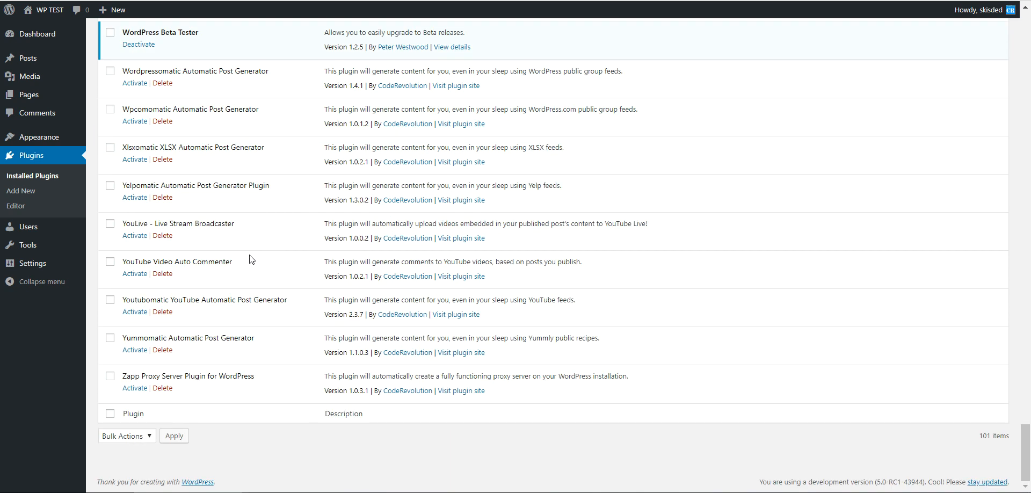
{"action": "scroll", "coordinate": [274, 279], "scroll_direction": "up", "scroll_amount": 12}
{"action": "scroll", "coordinate": [272, 278], "scroll_direction": "up", "scroll_amount": 20}
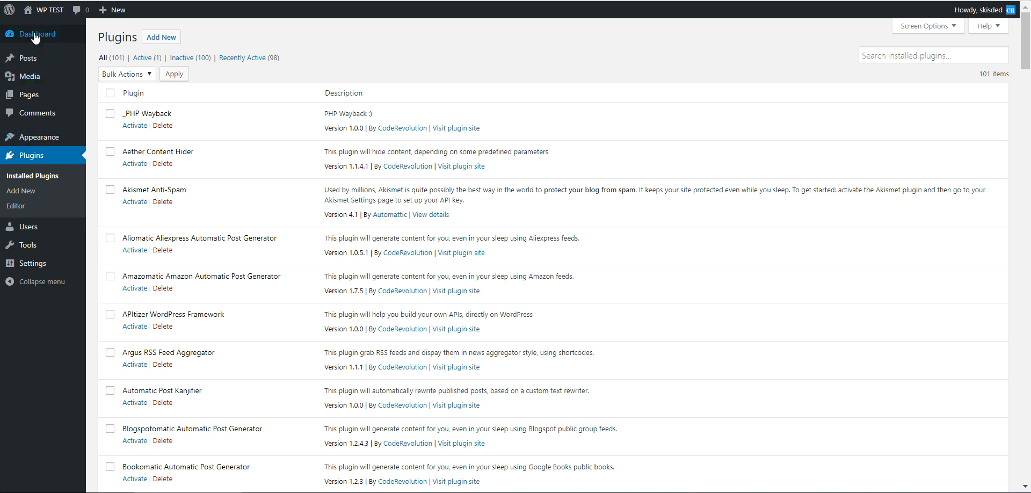
{"action": "mouse_move", "coordinate": [34, 11]}
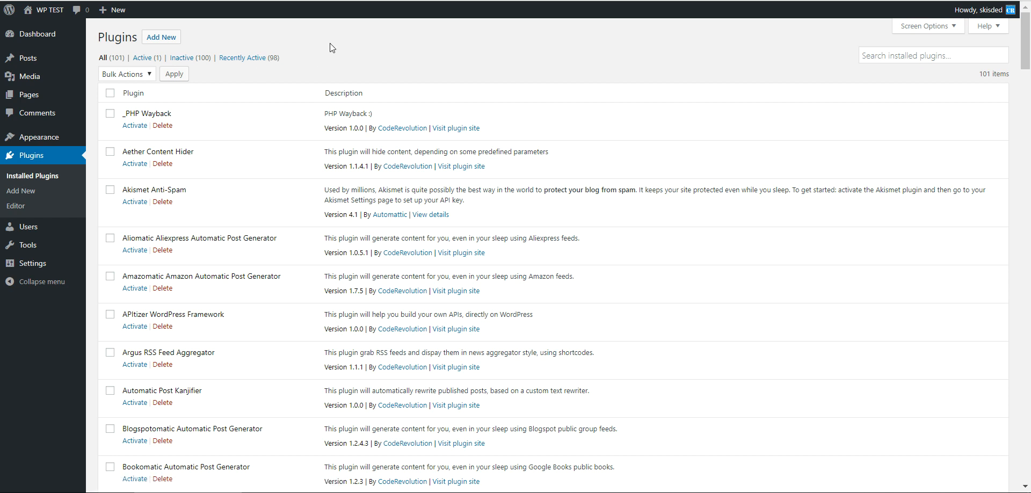
- Open the Test post in the block editor and inspect its title's permalink
{"action": "left_click", "coordinate": [30, 60]}
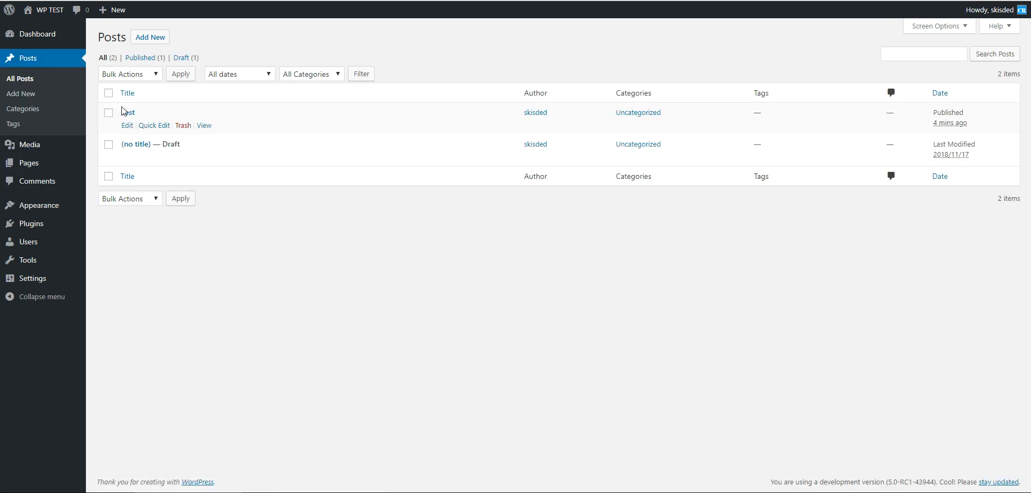
{"action": "left_click", "coordinate": [129, 113]}
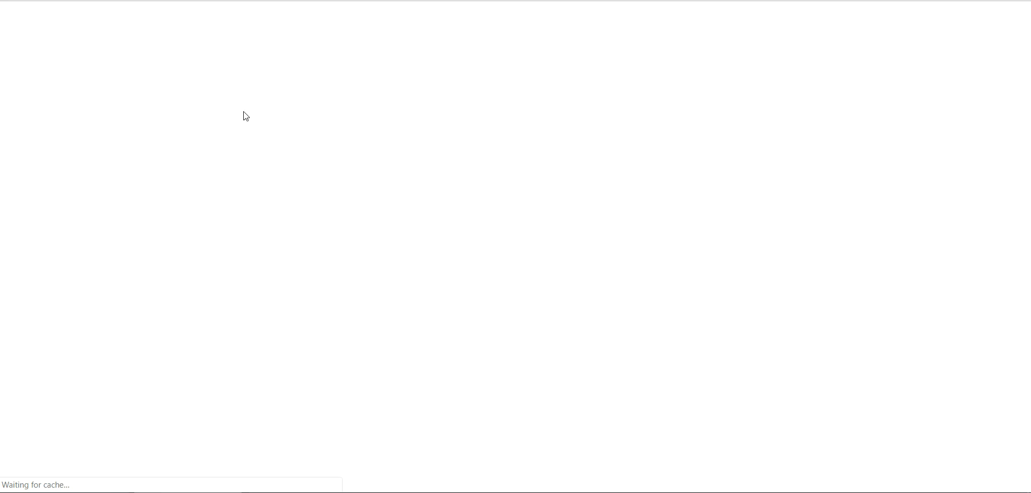
{"action": "scroll", "coordinate": [766, 167], "scroll_direction": "down", "scroll_amount": 1}
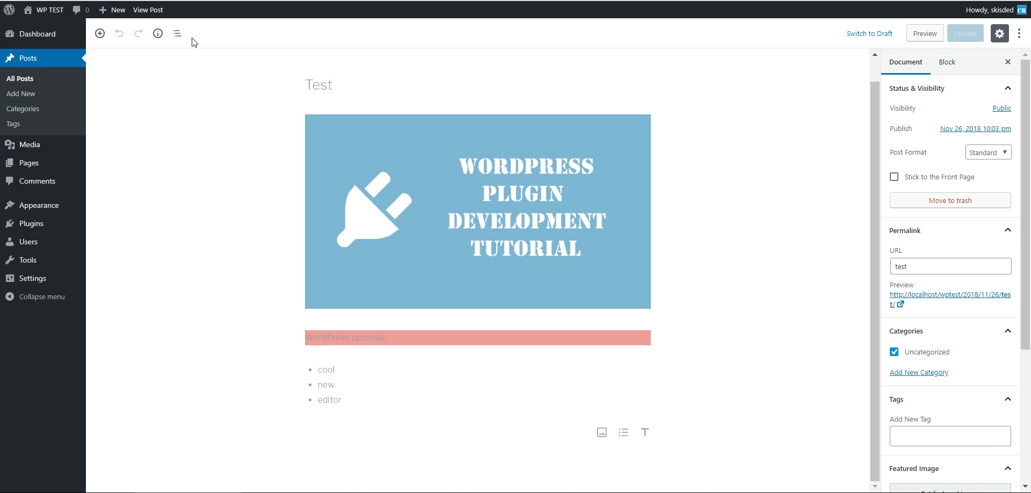
{"action": "left_click", "coordinate": [316, 87]}
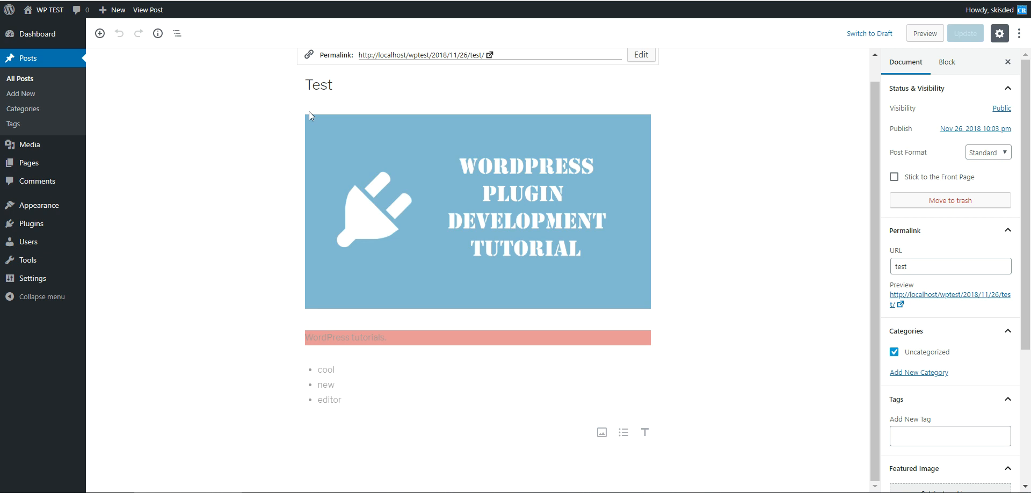
{"action": "left_click", "coordinate": [800, 220]}
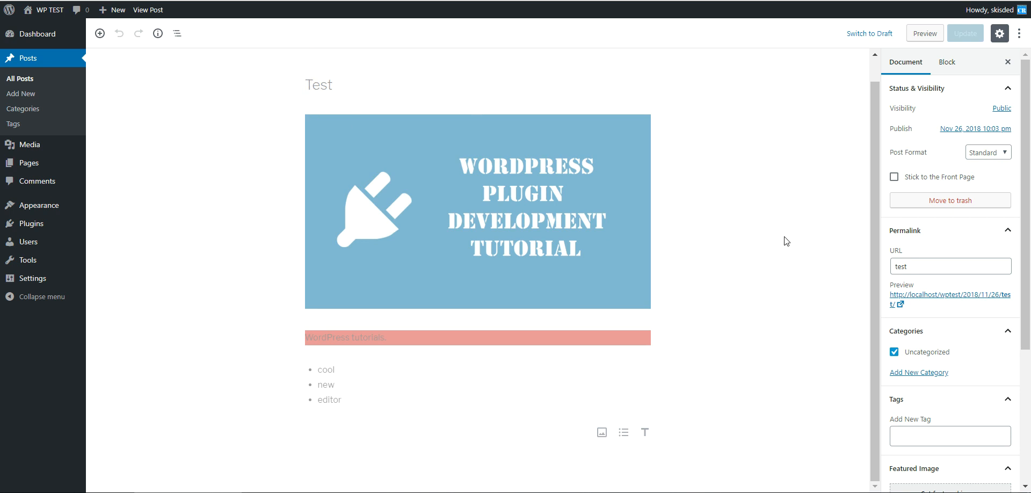
{"action": "mouse_move", "coordinate": [1027, 242]}
{"action": "left_mouse_down"}
{"action": "mouse_move", "coordinate": [1026, 306]}
{"action": "mouse_move", "coordinate": [1025, 228]}
{"action": "left_mouse_up"}
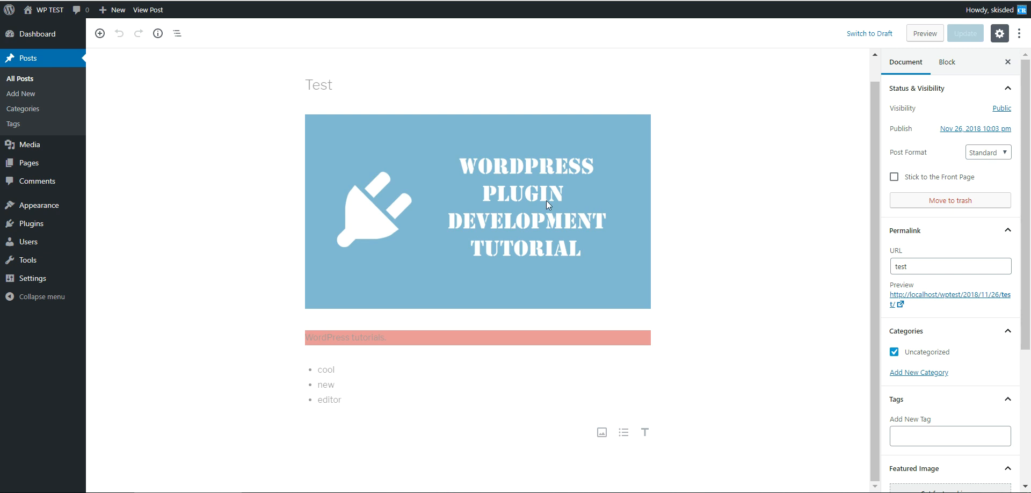